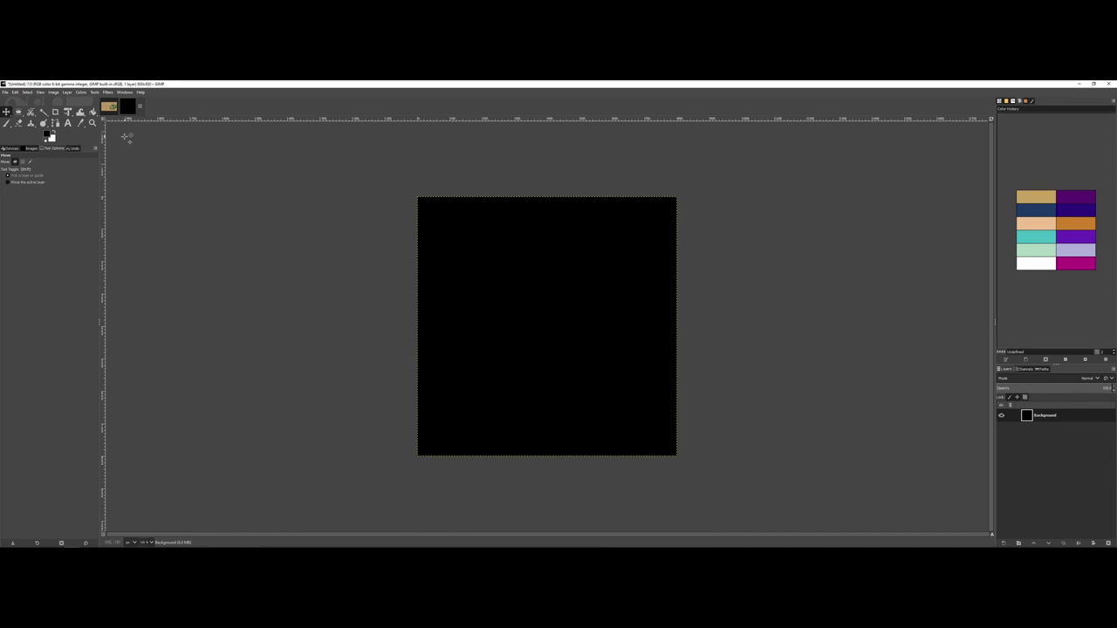
Set white as the colour for new text in the Text tool options.
{"action": "left_click", "coordinate": [69, 124]}
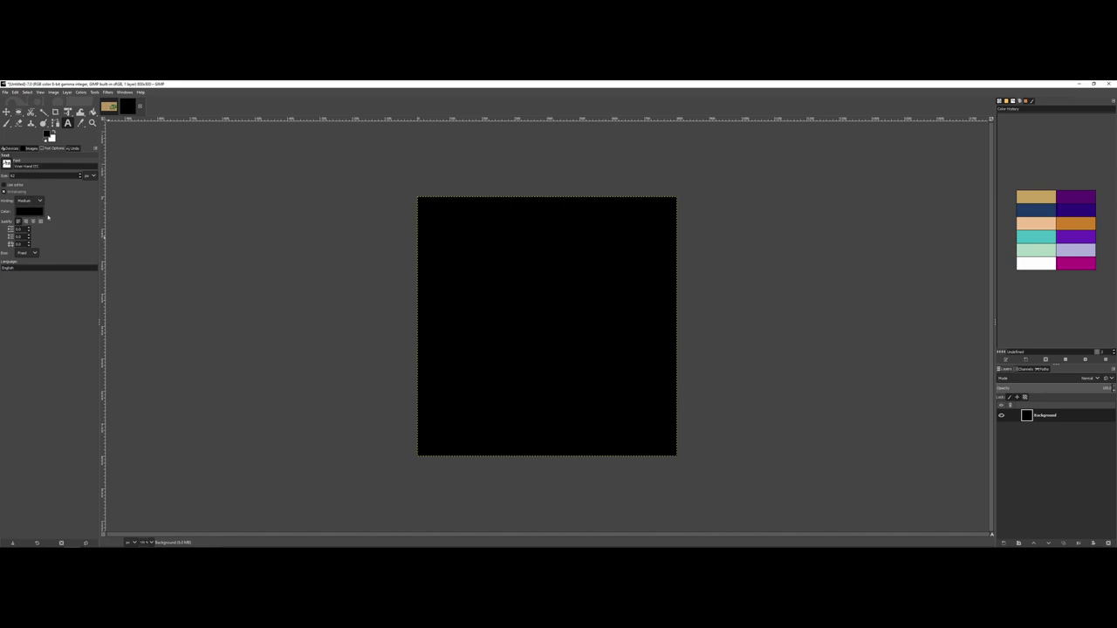
{"action": "left_click", "coordinate": [39, 213]}
{"action": "left_click_drag", "start_coordinate": [35, 209], "coordinate": [9, 178]}
{"action": "left_click", "coordinate": [86, 269]}
Draw a text box near the image top reading 'Hello World!' and 'This is a text area' on two lines.
{"action": "left_click_drag", "start_coordinate": [438, 215], "coordinate": [659, 291]}
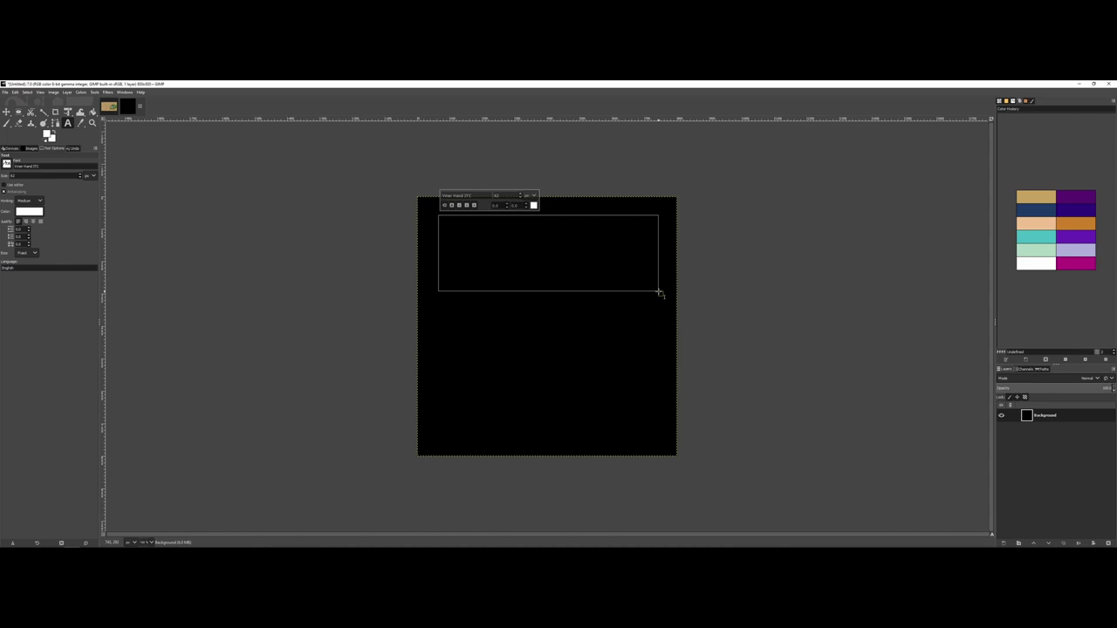
{"action": "type", "text": "H"}
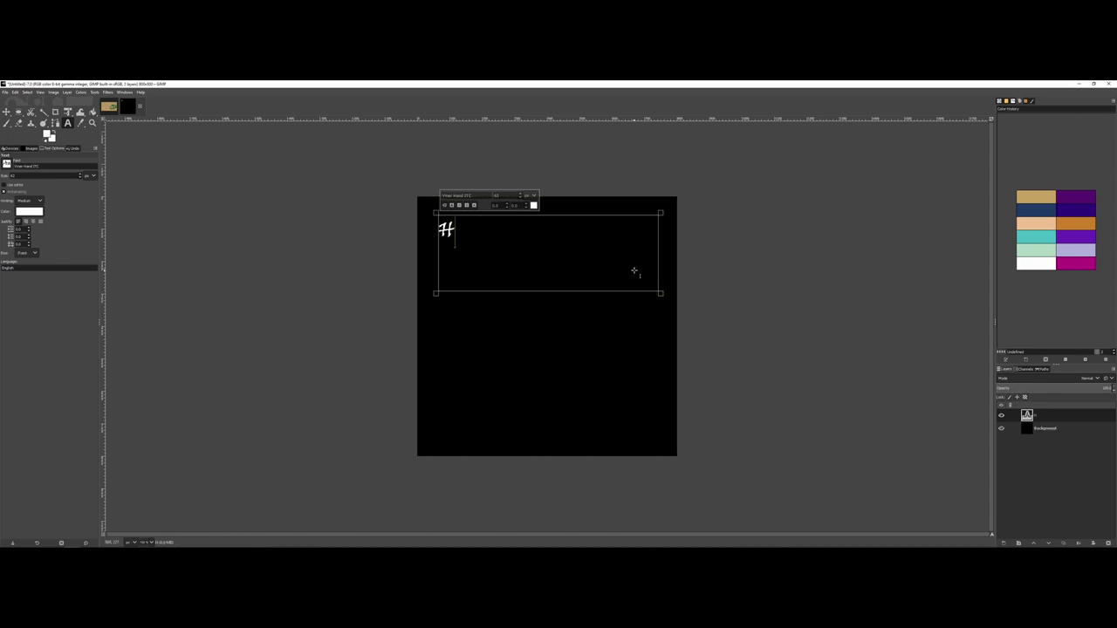
{"action": "type", "text": "ello World!"}
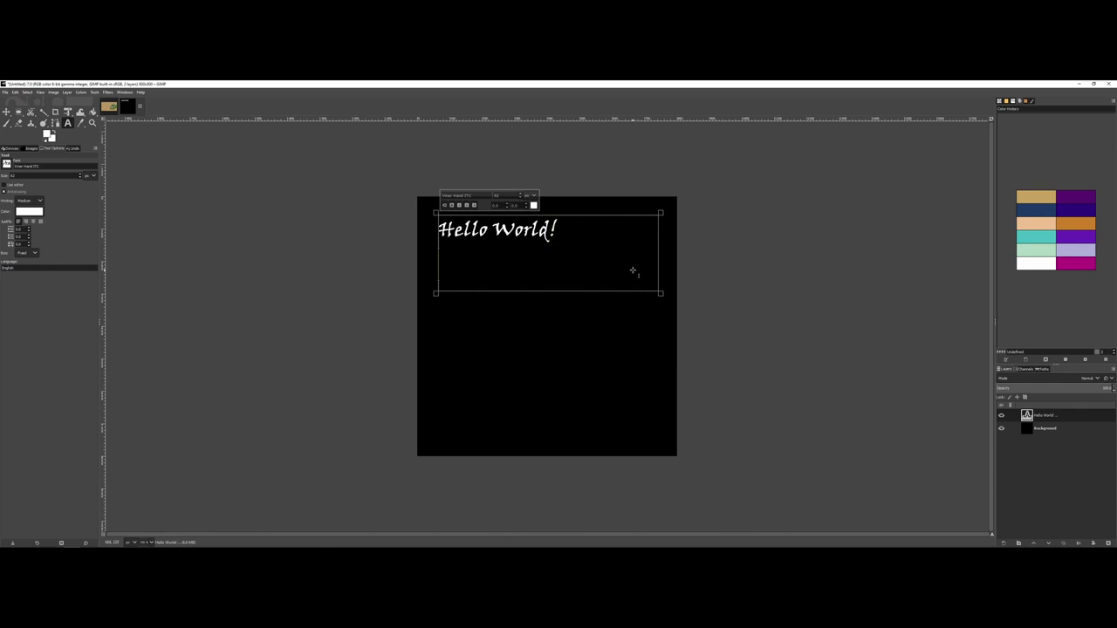
{"action": "key", "text": "Return"}
{"action": "type", "text": "This is a text "}
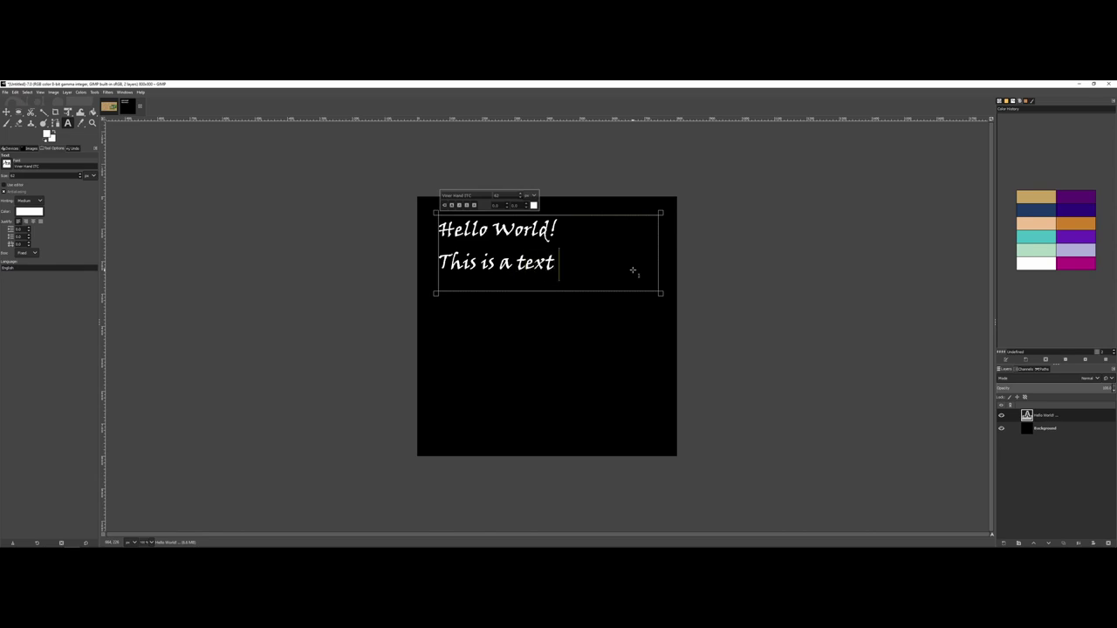
{"action": "type", "text": "area"}
Add a new lower text line reading 'Hello this is a text field'.
{"action": "left_click", "coordinate": [441, 369]}
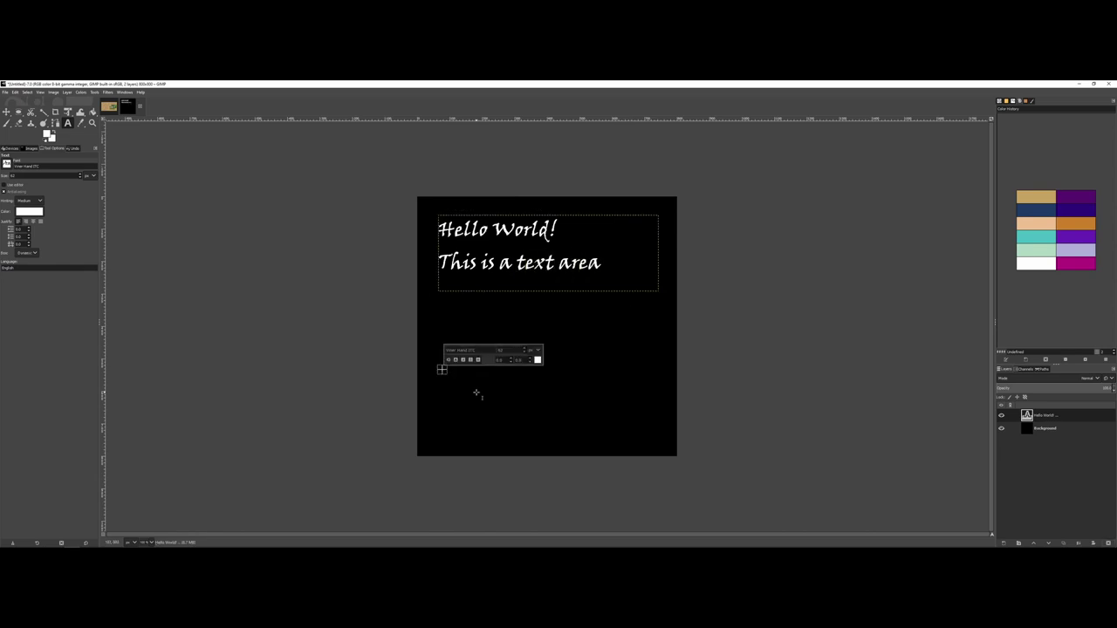
{"action": "type", "text": "Hello"}
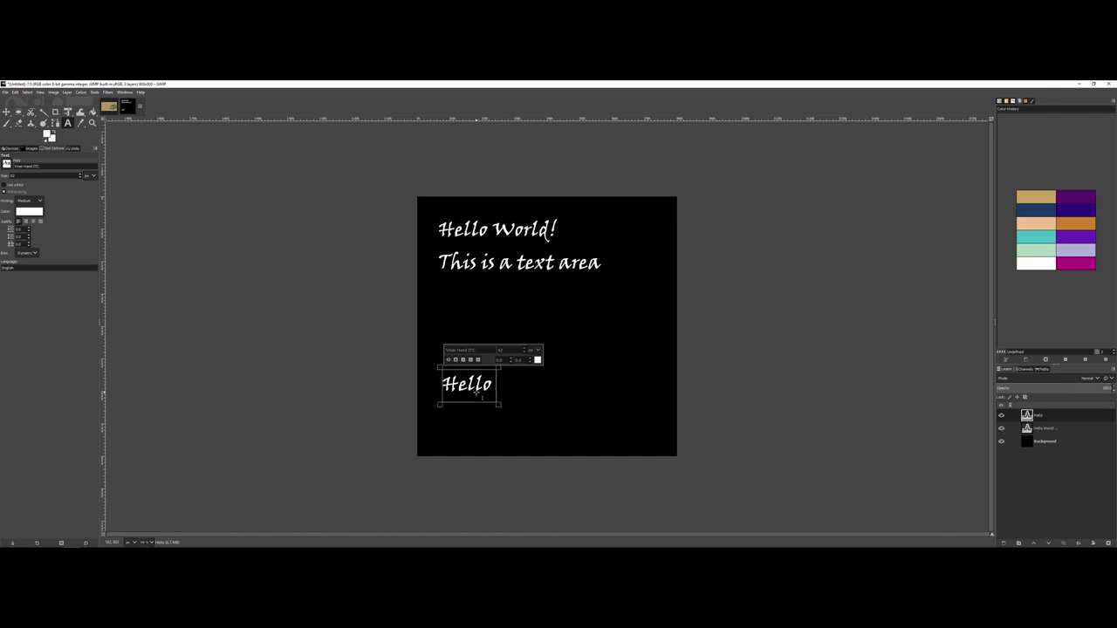
{"action": "type", "text": " this is a tex"}
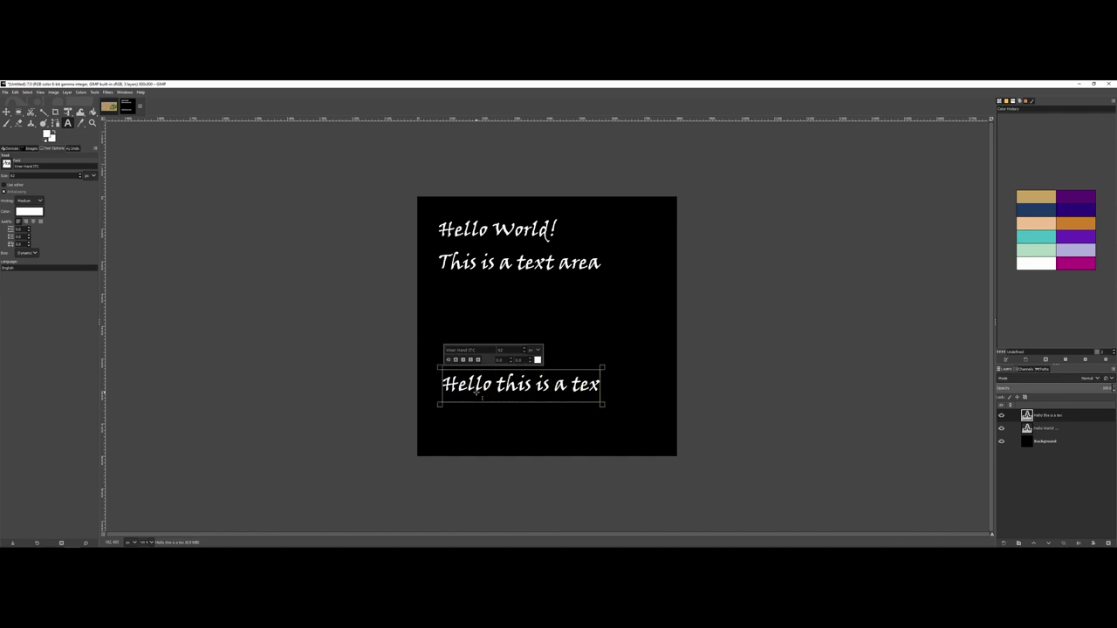
{"action": "type", "text": "t field"}
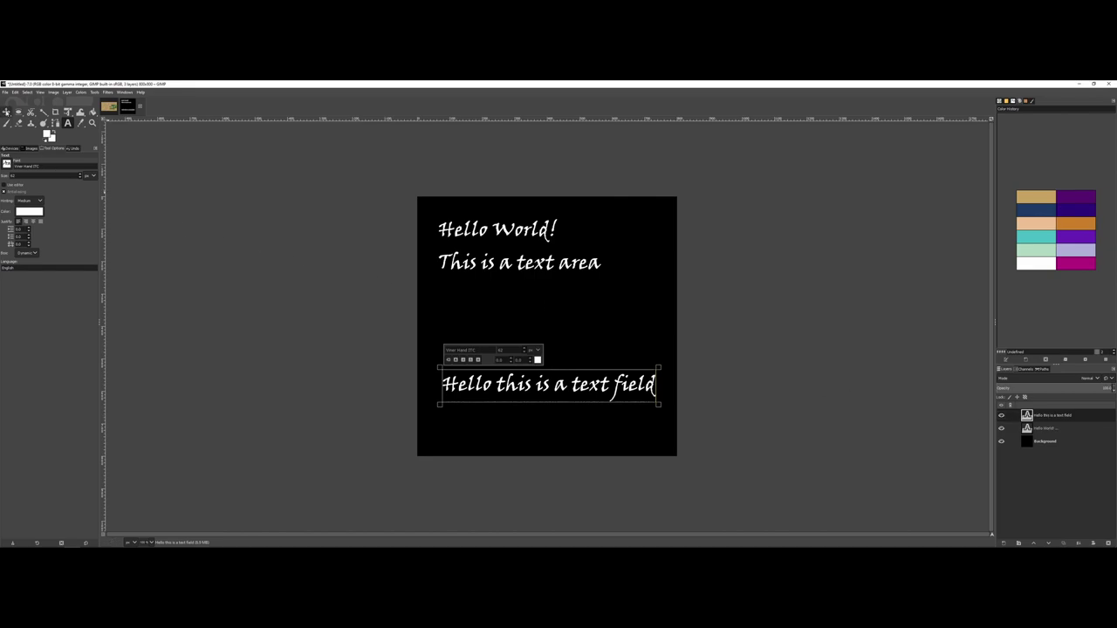
Move the 'Hello this is a text field' layer up about 52 px with the Move tool.
{"action": "left_click", "coordinate": [6, 112]}
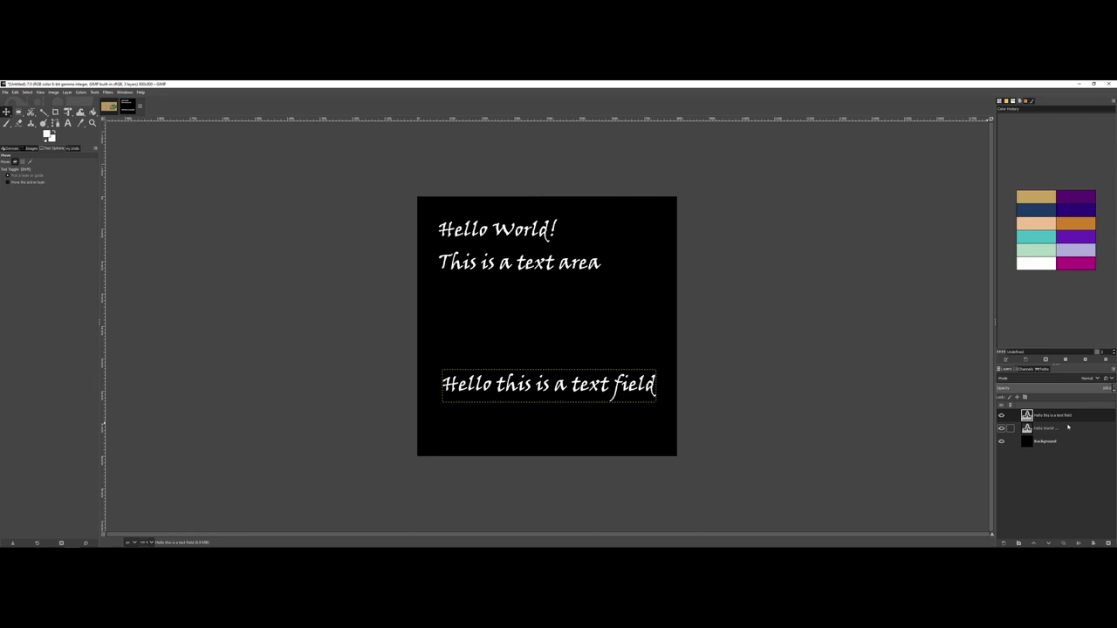
{"action": "double_click", "coordinate": [1060, 417]}
{"action": "left_click", "coordinate": [1078, 477]}
{"action": "left_click_drag", "start_coordinate": [637, 384], "coordinate": [637, 337]}
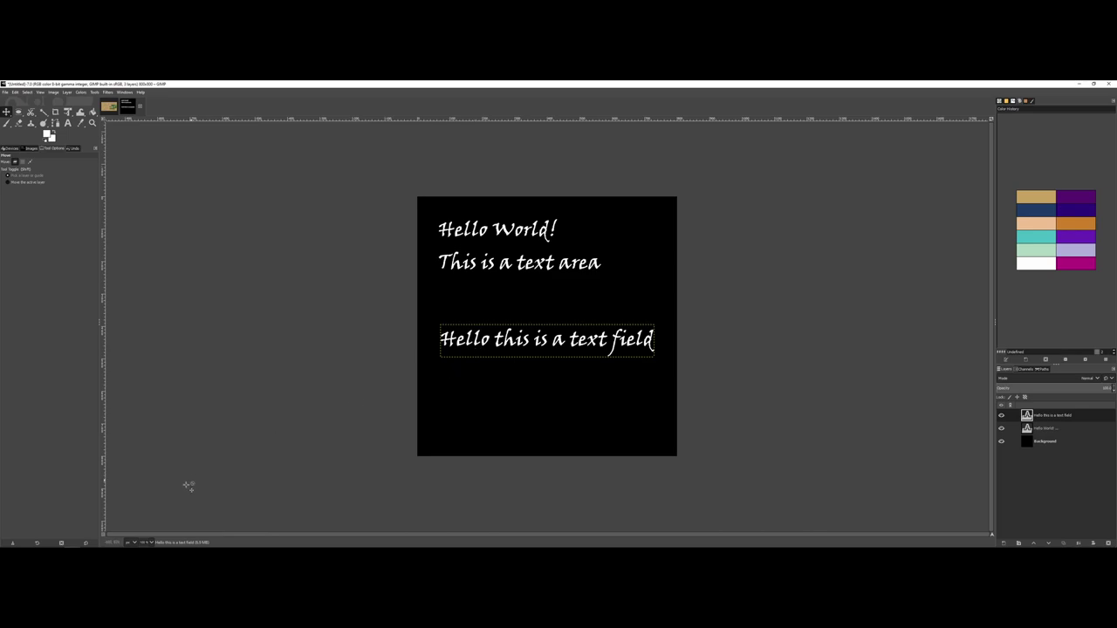
Zoom the view to 200% and shift the text field line down and slightly left.
{"action": "left_click", "coordinate": [150, 541]}
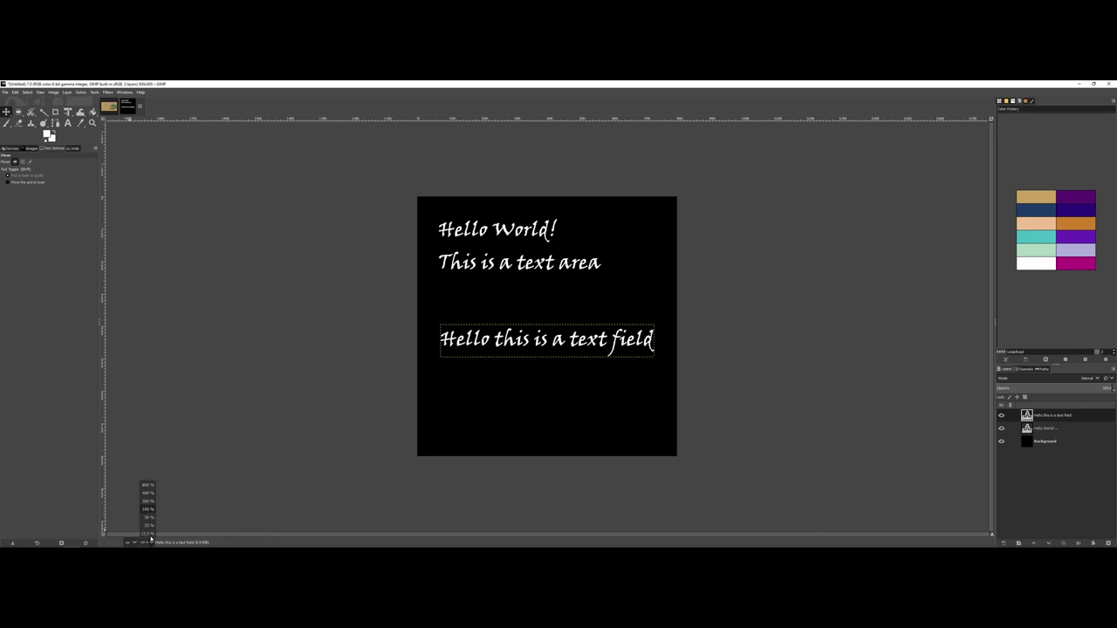
{"action": "left_click", "coordinate": [151, 501]}
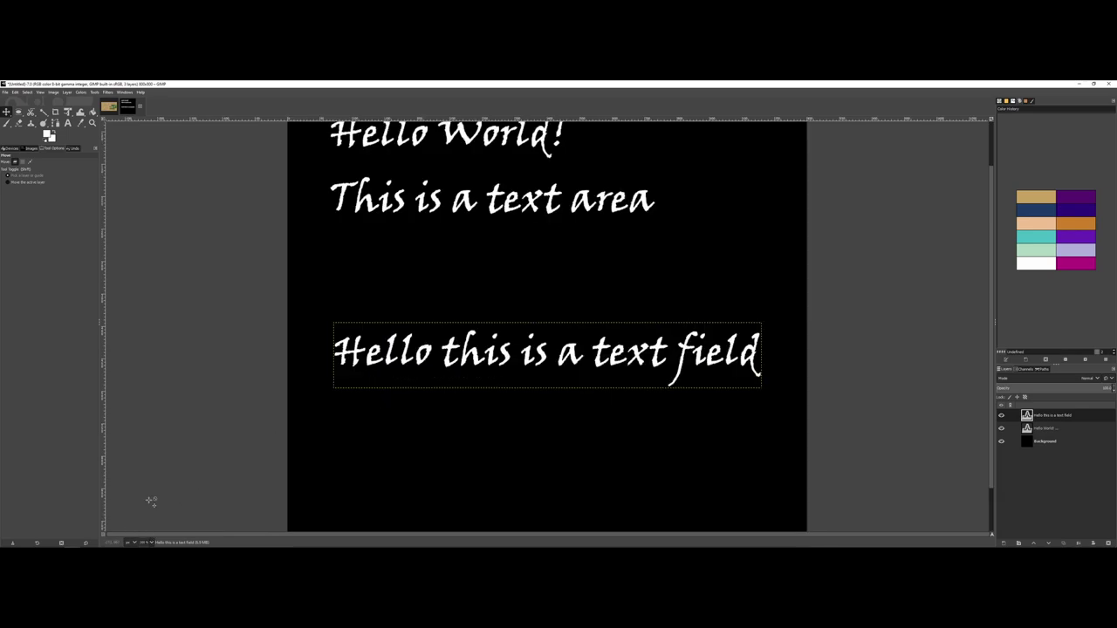
{"action": "left_click", "coordinate": [349, 379]}
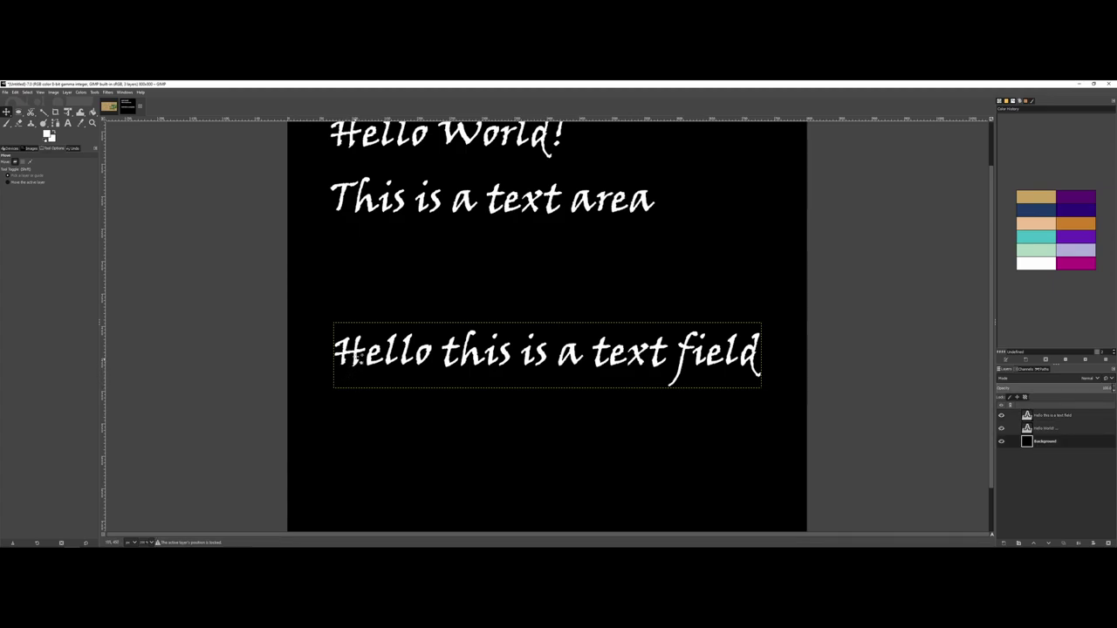
{"action": "left_click_drag", "start_coordinate": [340, 354], "coordinate": [307, 396]}
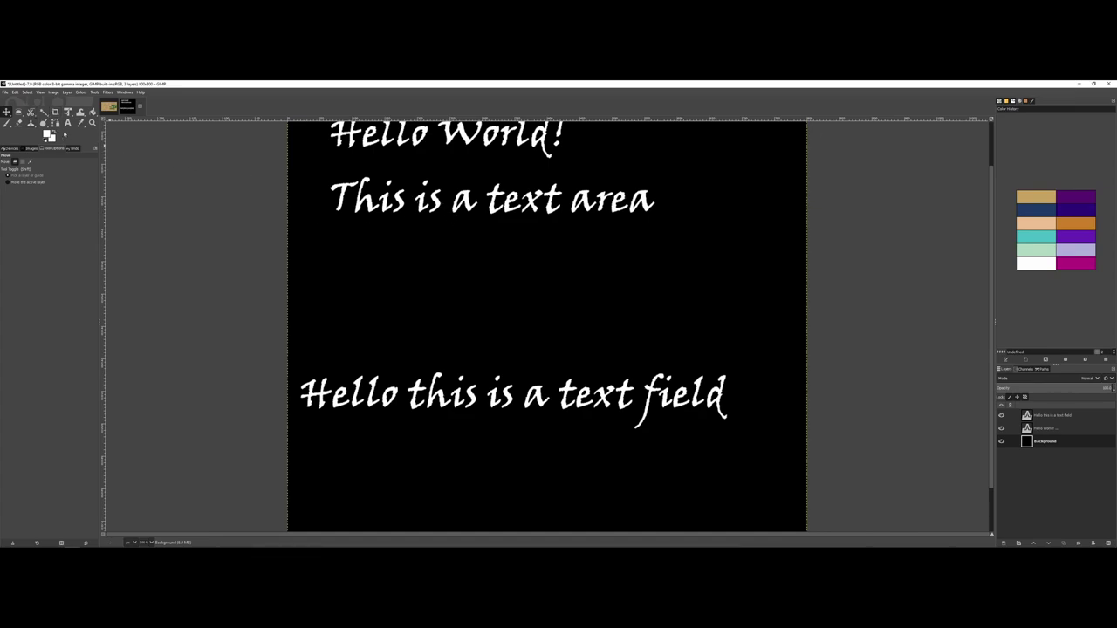
Select every character of the 'Hello this is a text field' line and show the Font list.
{"action": "left_click", "coordinate": [68, 123]}
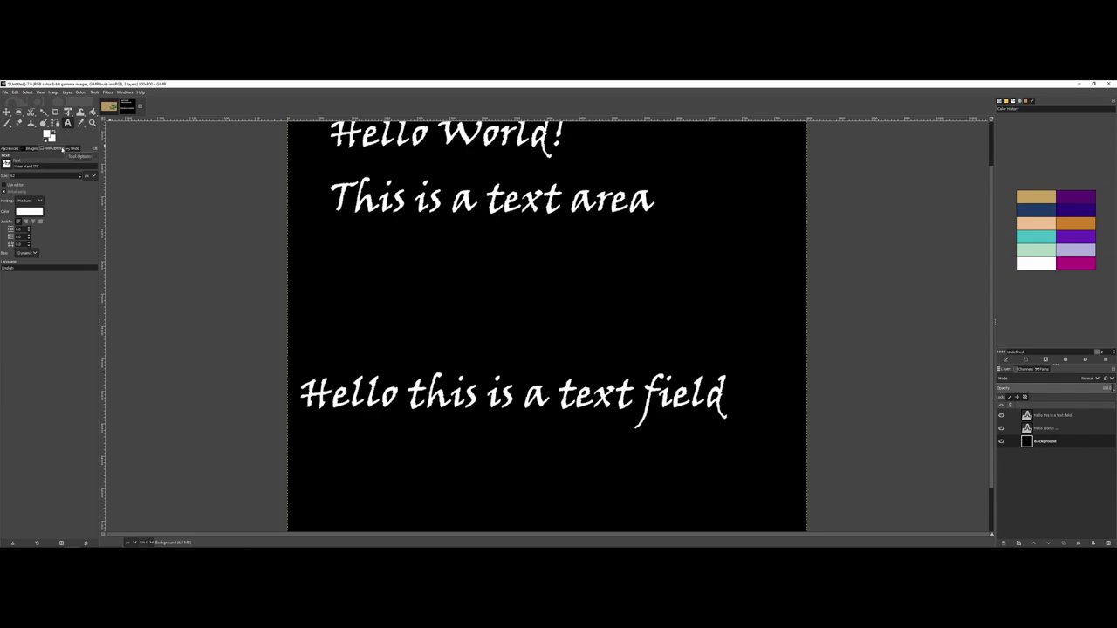
{"action": "left_click", "coordinate": [1059, 416]}
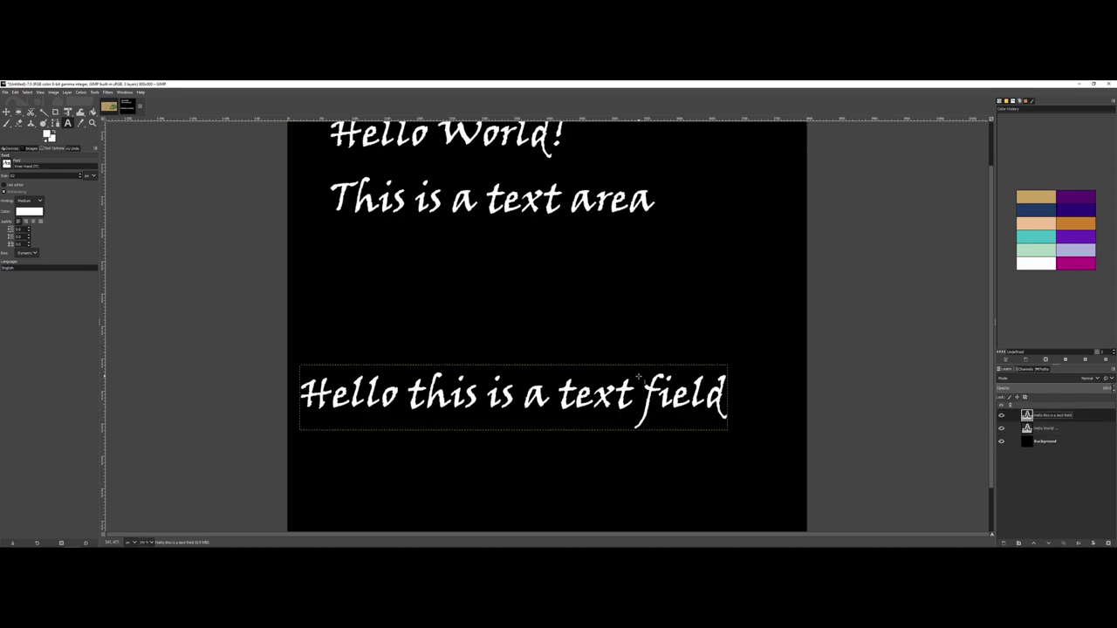
{"action": "left_click", "coordinate": [656, 395]}
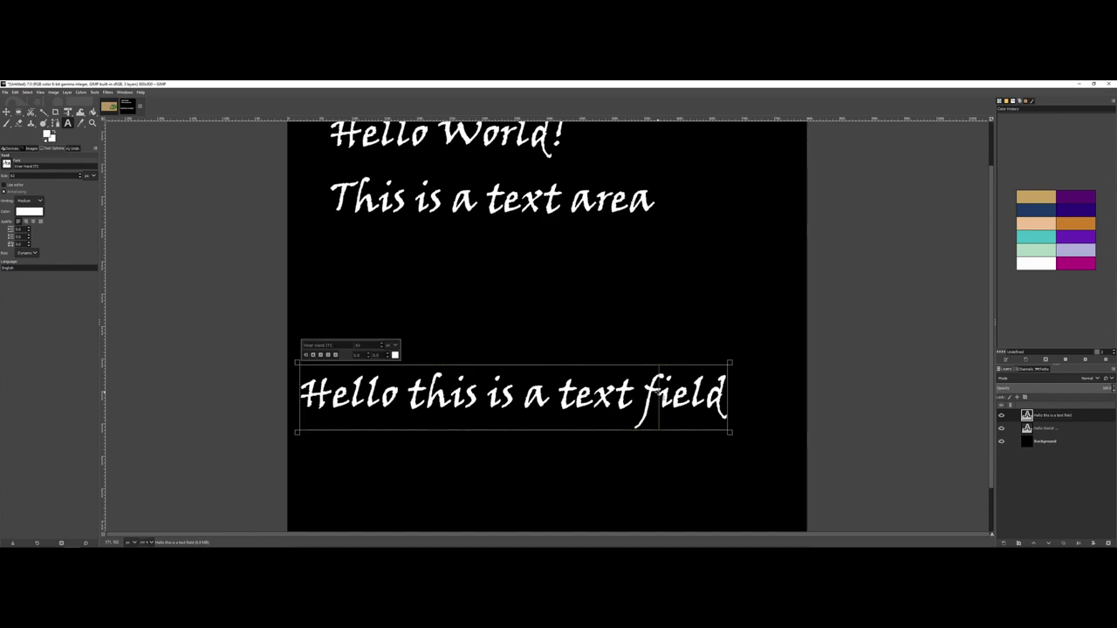
{"action": "left_click", "coordinate": [726, 397]}
{"action": "left_click_drag", "start_coordinate": [727, 398], "coordinate": [307, 399]}
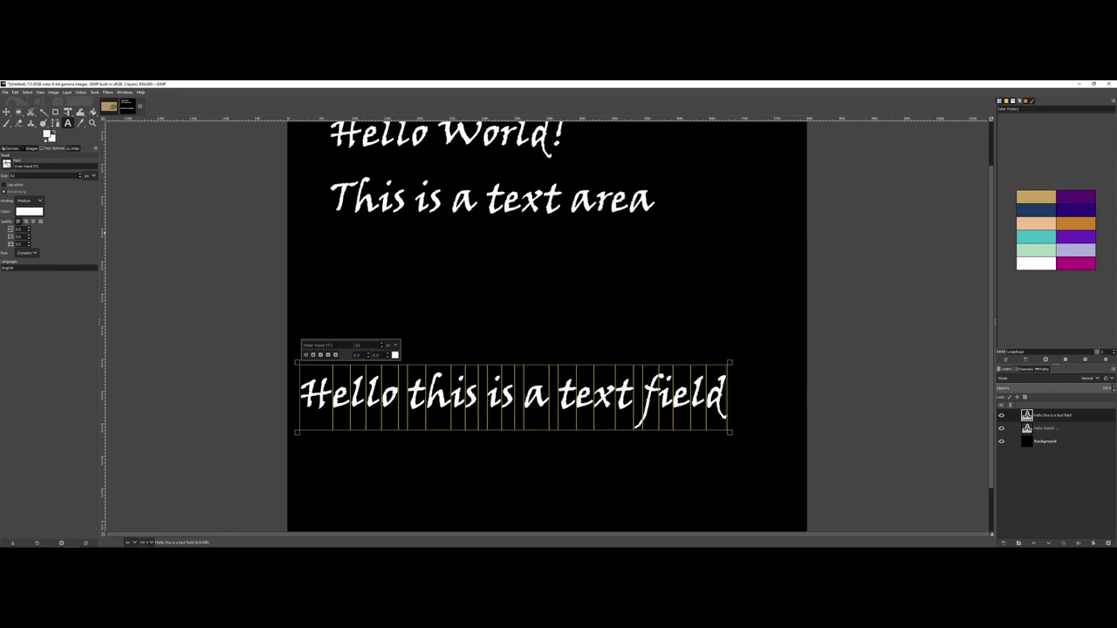
{"action": "left_click", "coordinate": [7, 164]}
{"action": "left_click_drag", "start_coordinate": [58, 247], "coordinate": [57, 241]}
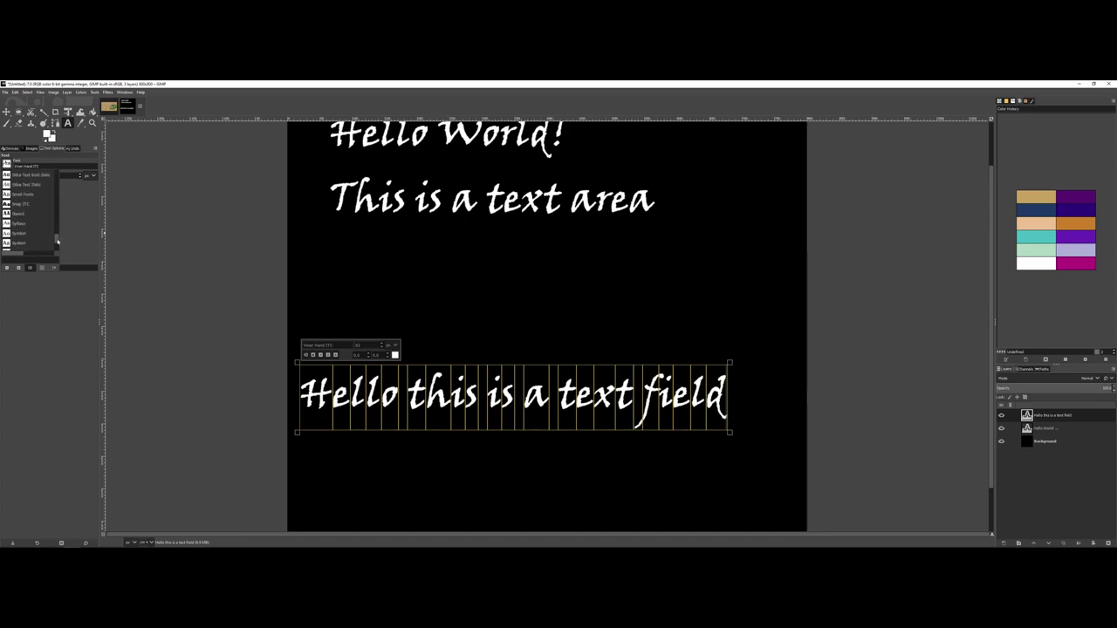
Try Snap ITC, then settle on Rockwell Italic for the text field line.
{"action": "left_click", "coordinate": [27, 206]}
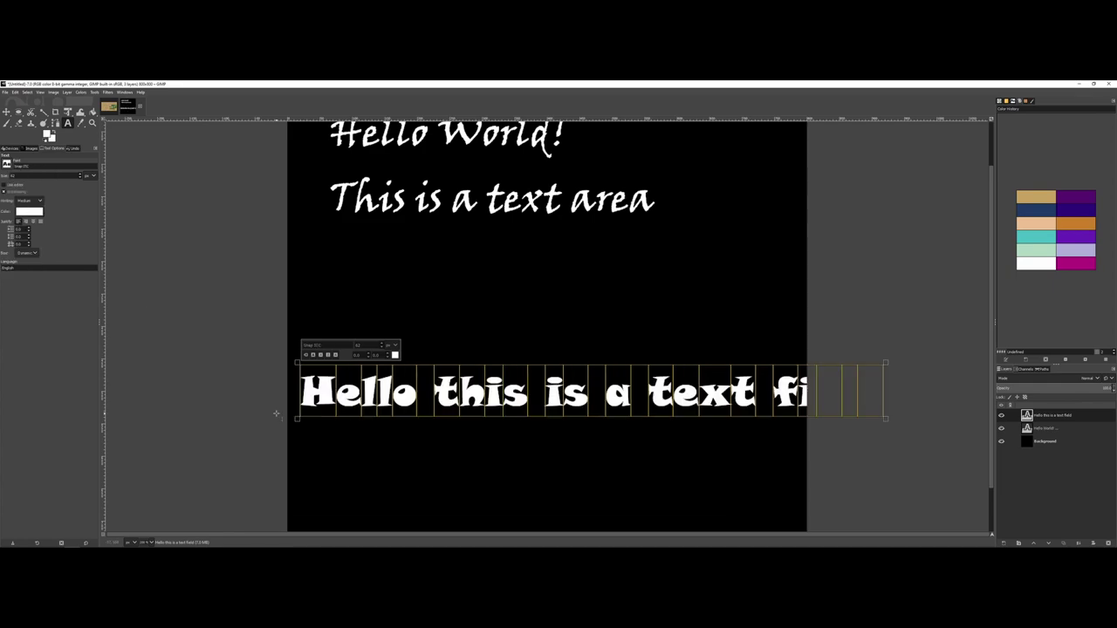
{"action": "left_click", "coordinate": [7, 165]}
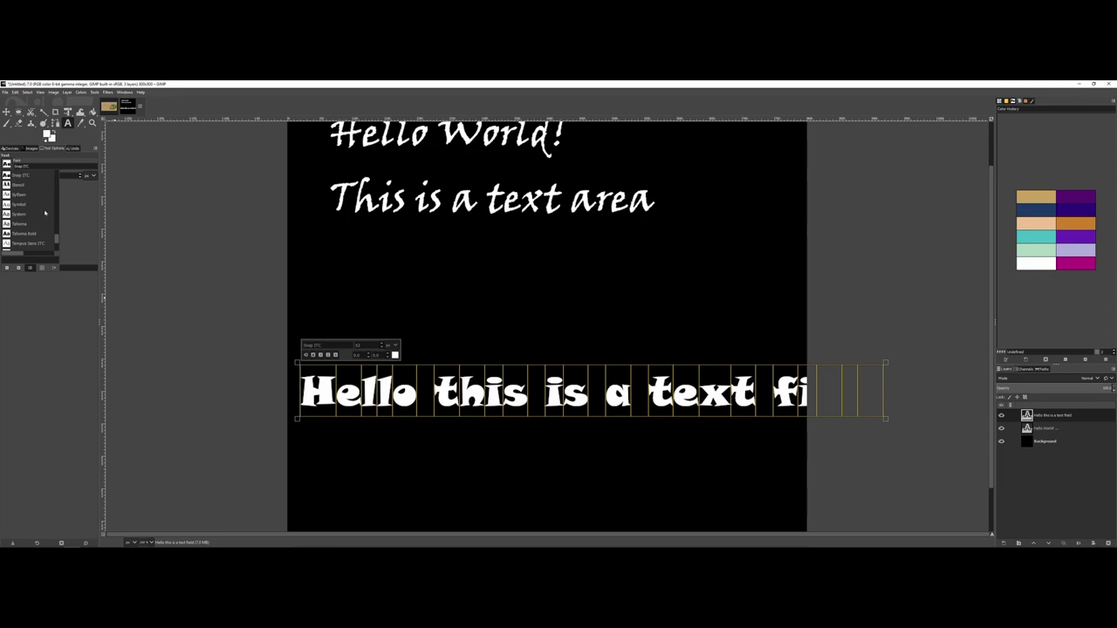
{"action": "scroll", "coordinate": [56, 235], "scroll_direction": "up", "scroll_amount": 5}
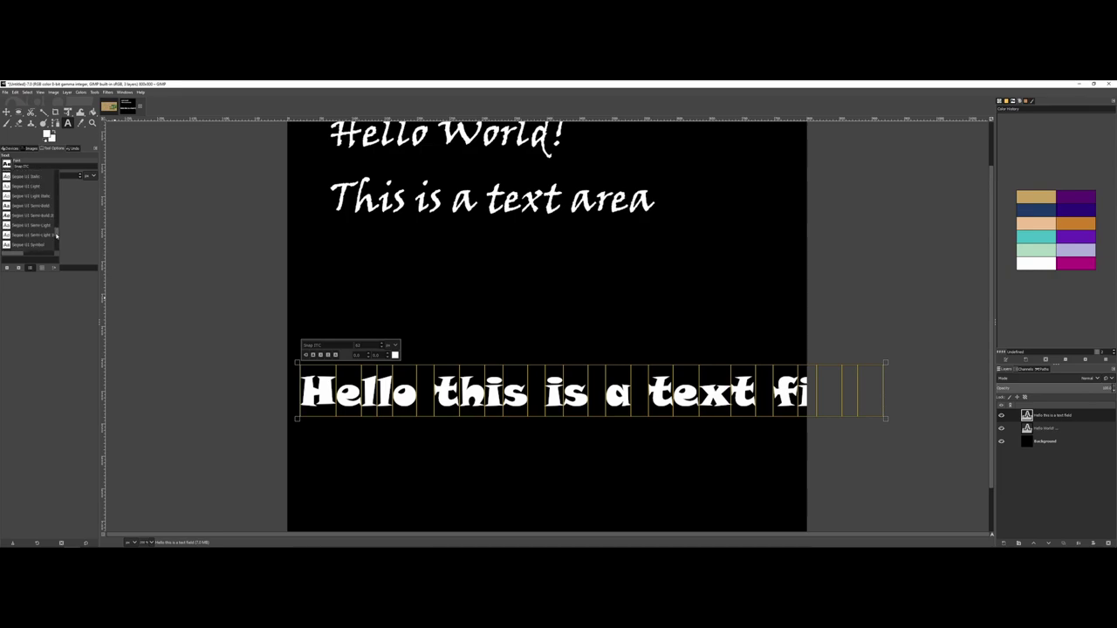
{"action": "scroll", "coordinate": [56, 234], "scroll_direction": "up", "scroll_amount": 3}
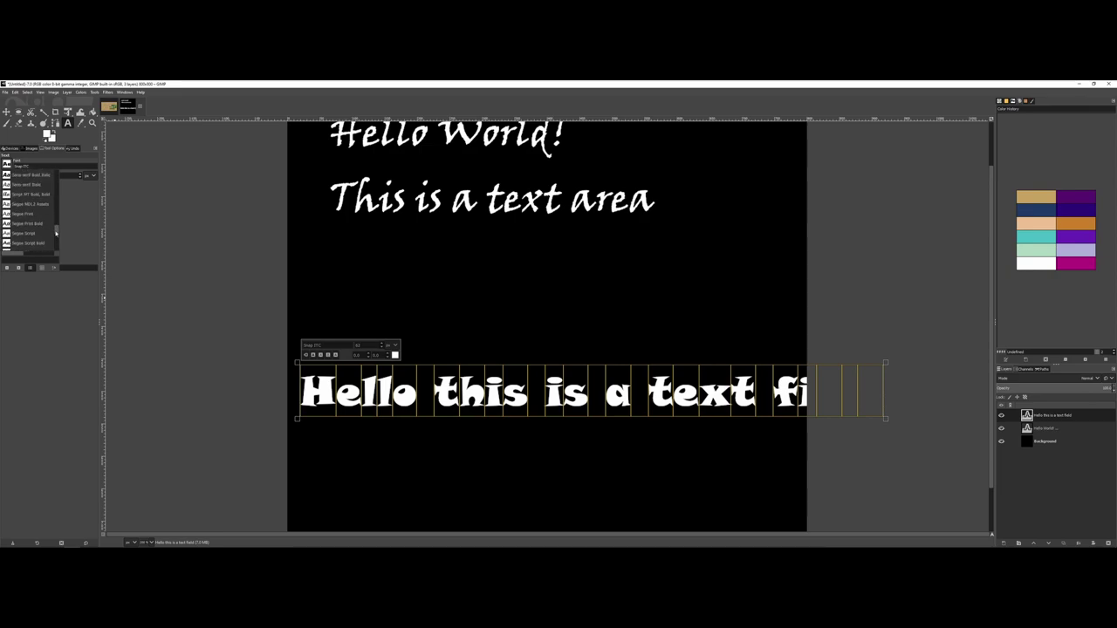
{"action": "scroll", "coordinate": [56, 233], "scroll_direction": "up", "scroll_amount": 2}
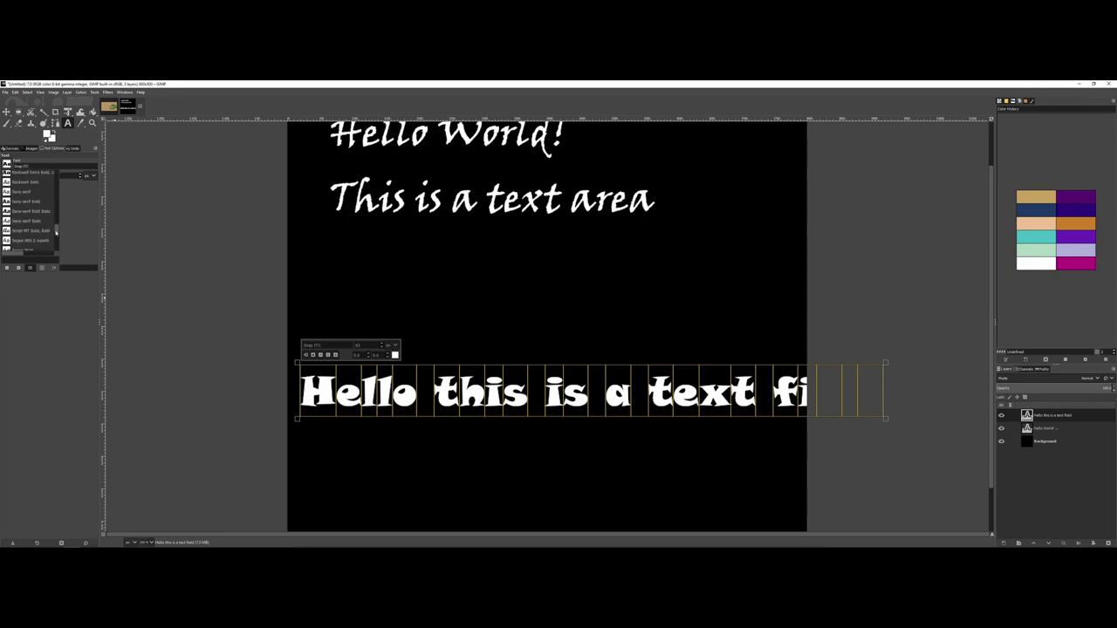
{"action": "left_click", "coordinate": [22, 182]}
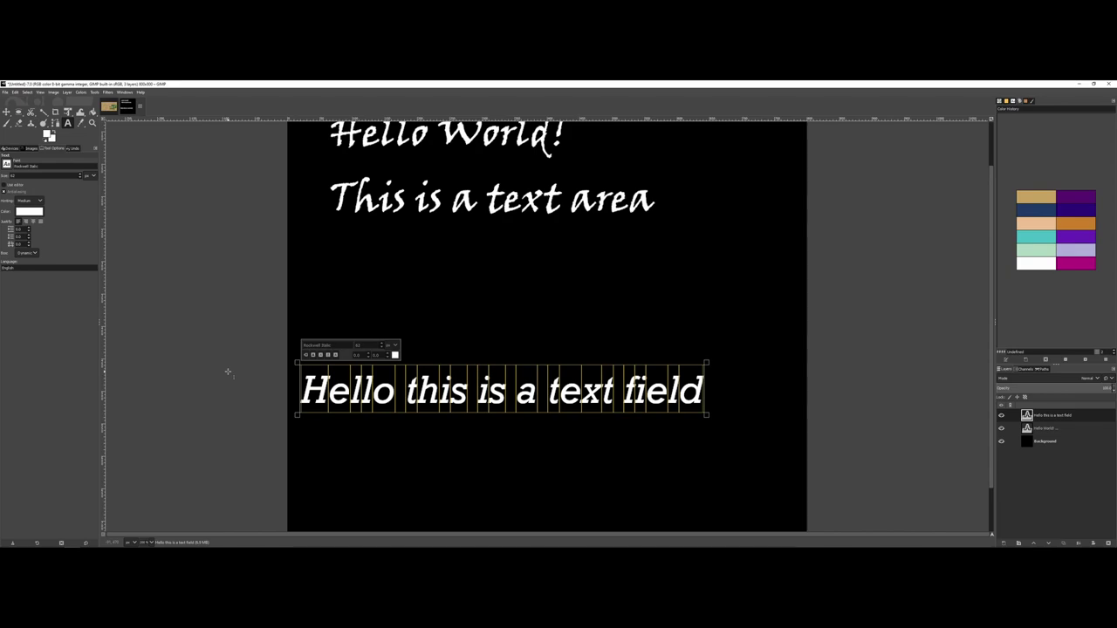
Colour the whole text field line bright red (ec1111).
{"action": "left_click", "coordinate": [33, 212]}
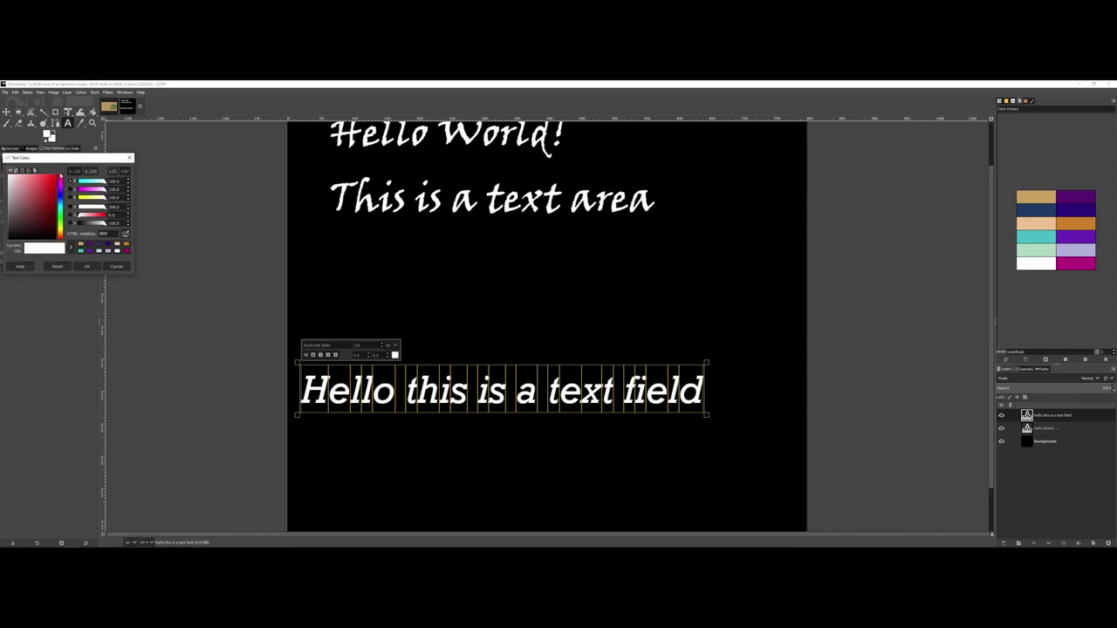
{"action": "left_click", "coordinate": [53, 179]}
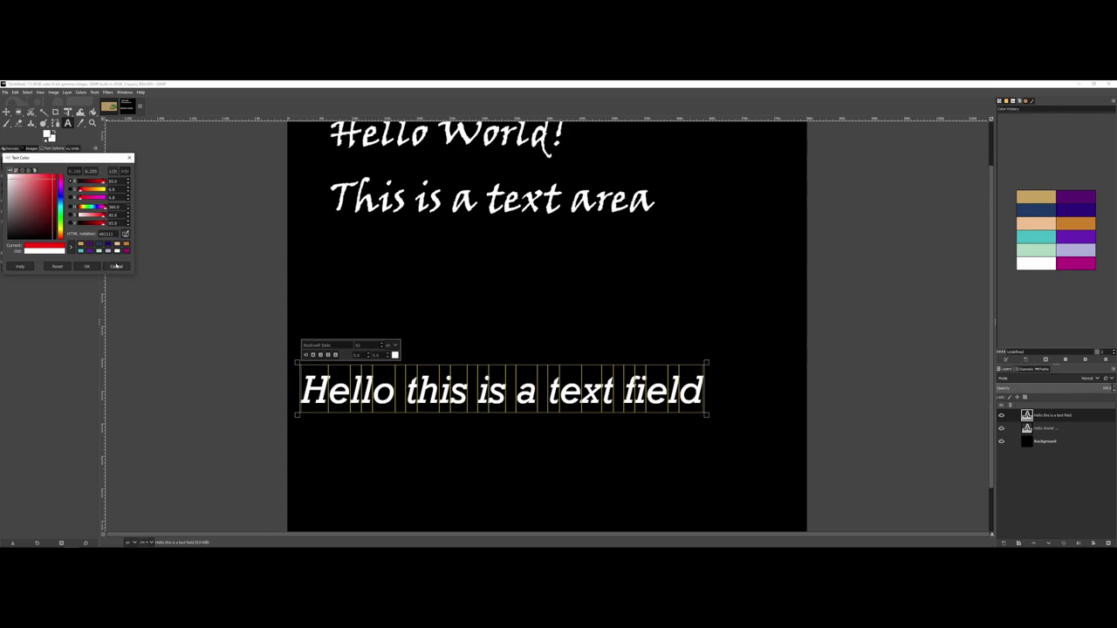
{"action": "left_click", "coordinate": [91, 266]}
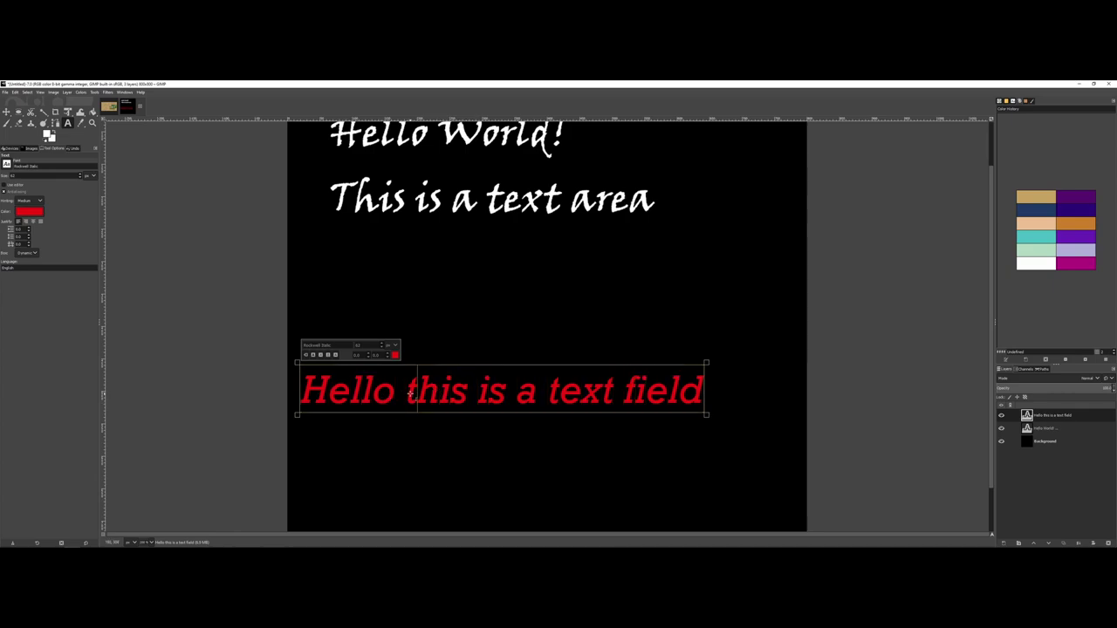
Recolour only the word 'this' a duller, pinkish red, leaving the rest bright red.
{"action": "left_click", "coordinate": [416, 395]}
{"action": "left_click_drag", "start_coordinate": [418, 395], "coordinate": [461, 394]}
{"action": "left_click", "coordinate": [394, 355]}
{"action": "mouse_move", "coordinate": [369, 343]}
{"action": "left_mouse_down"}
{"action": "mouse_move", "coordinate": [374, 335]}
{"action": "mouse_move", "coordinate": [357, 338]}
{"action": "left_mouse_up"}
{"action": "left_click", "coordinate": [415, 413]}
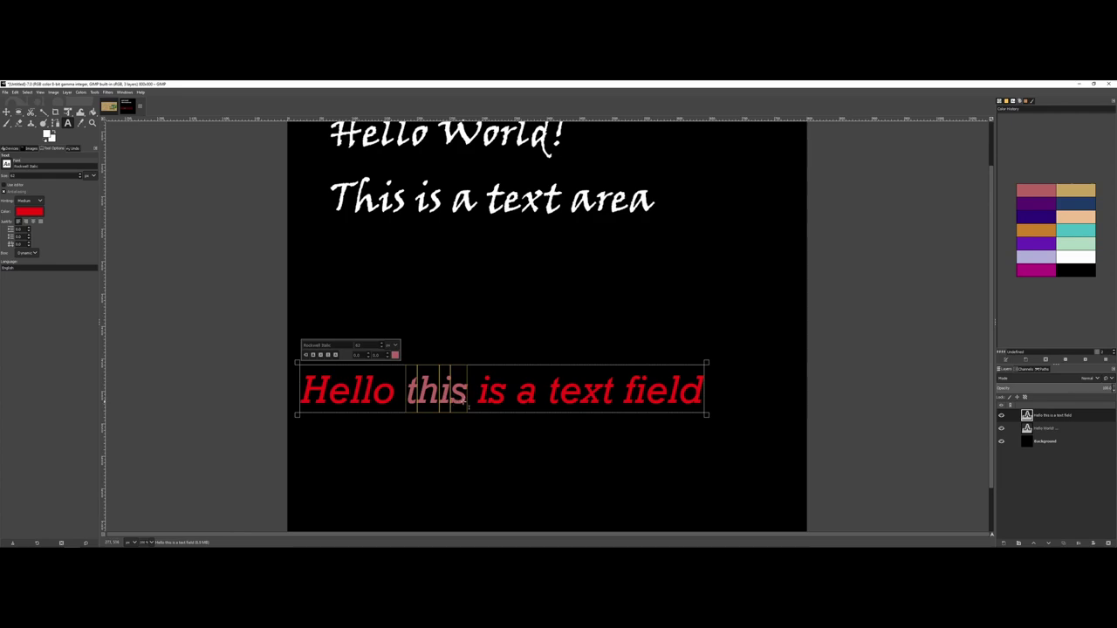
{"action": "left_click", "coordinate": [7, 113]}
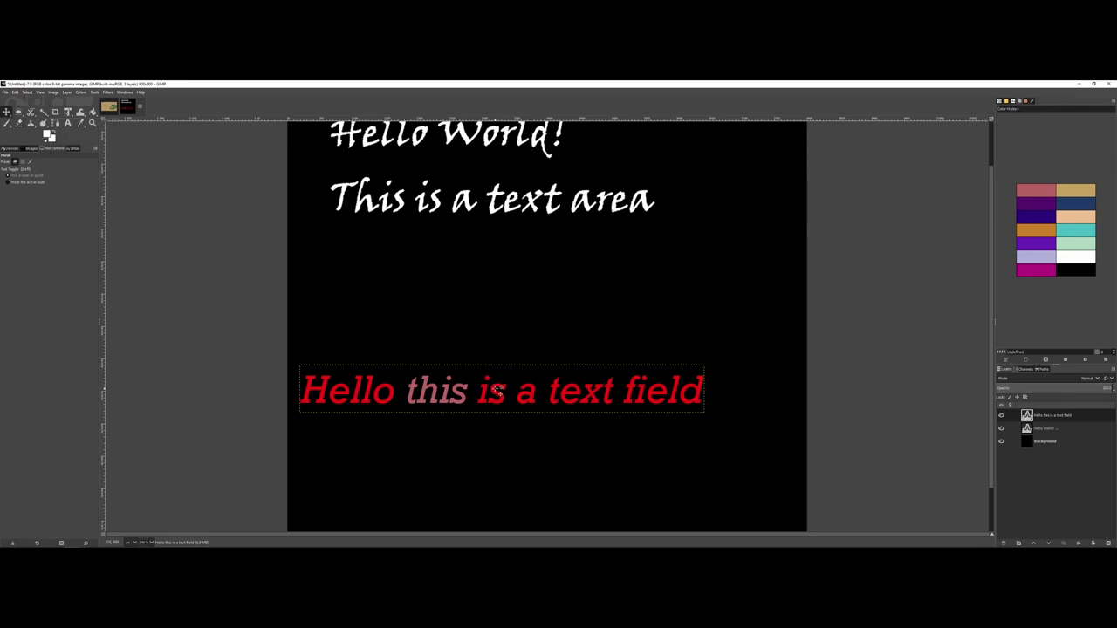
Drag the red text field line up and right to sit just below 'This is a text area'.
{"action": "left_click_drag", "start_coordinate": [554, 389], "coordinate": [639, 247]}
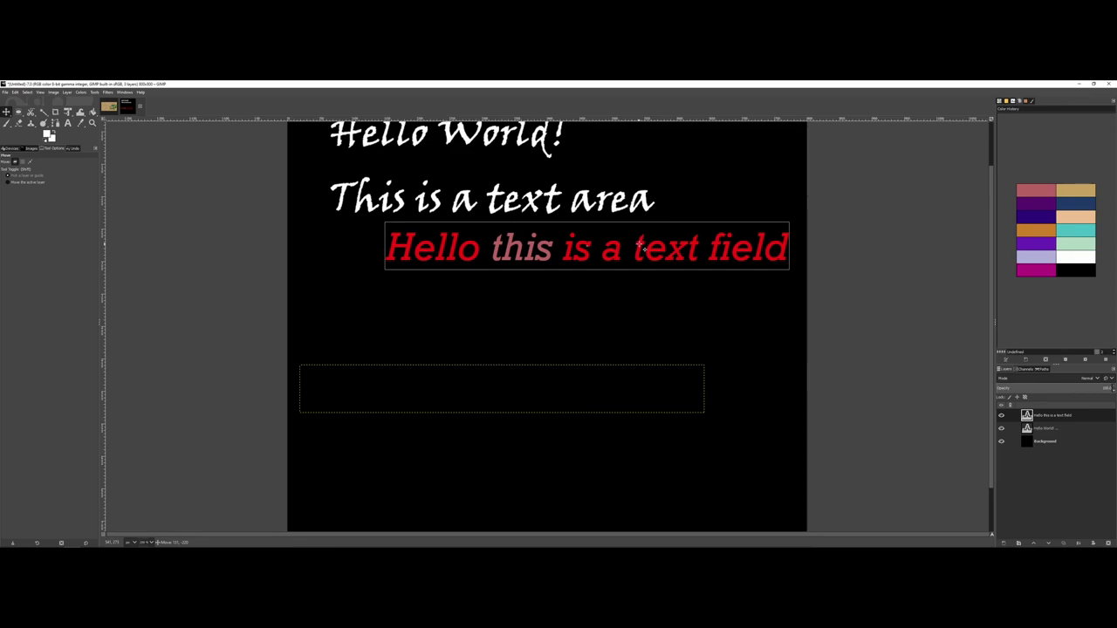
{"action": "scroll", "coordinate": [649, 311], "scroll_direction": "up", "scroll_amount": 2}
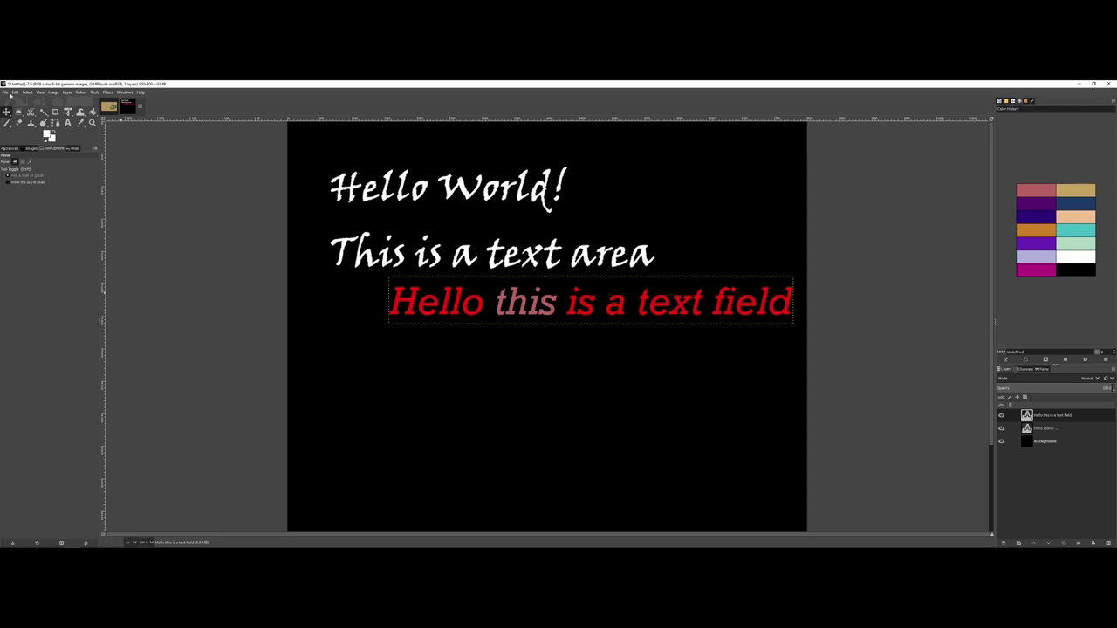
Open the mill photo as a layer, move it below the text layers and shift it up-left.
{"action": "left_click", "coordinate": [7, 92]}
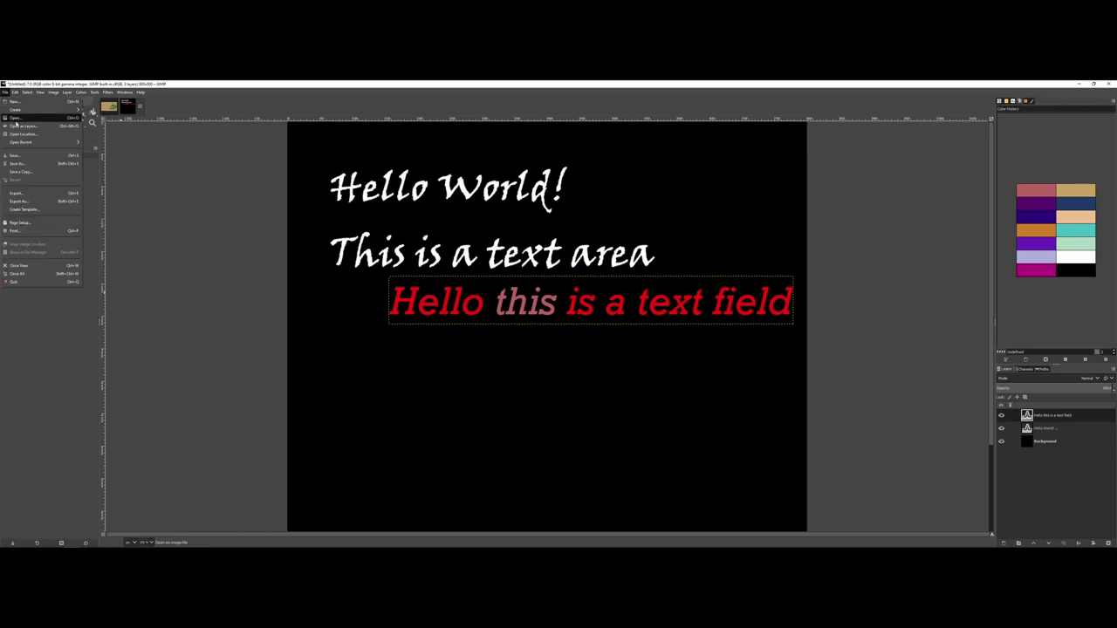
{"action": "left_click", "coordinate": [23, 126]}
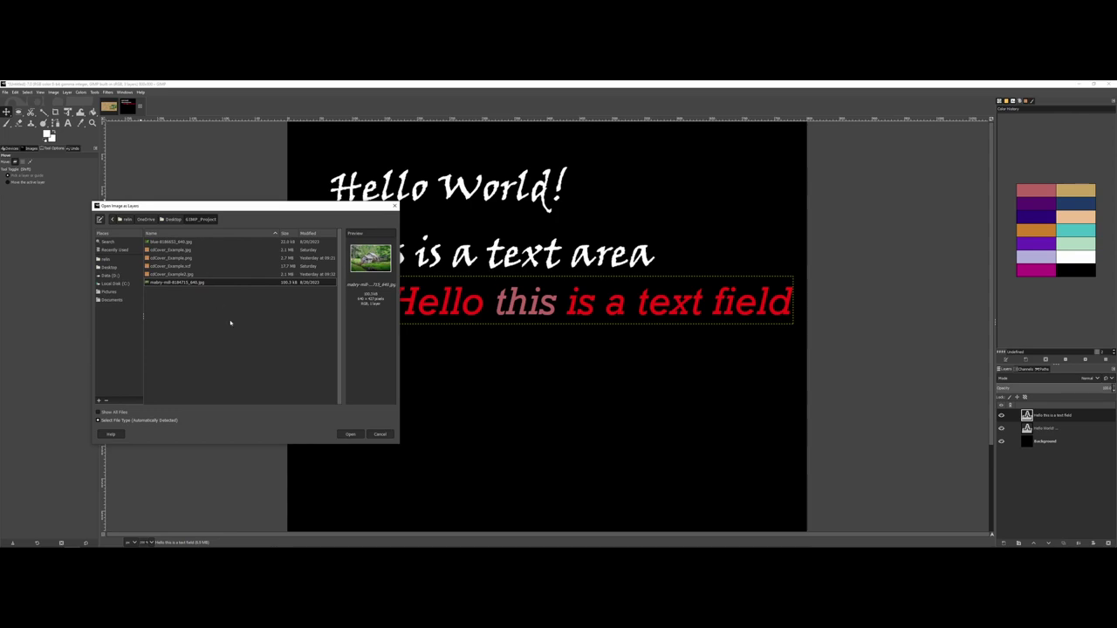
{"action": "left_click", "coordinate": [350, 434]}
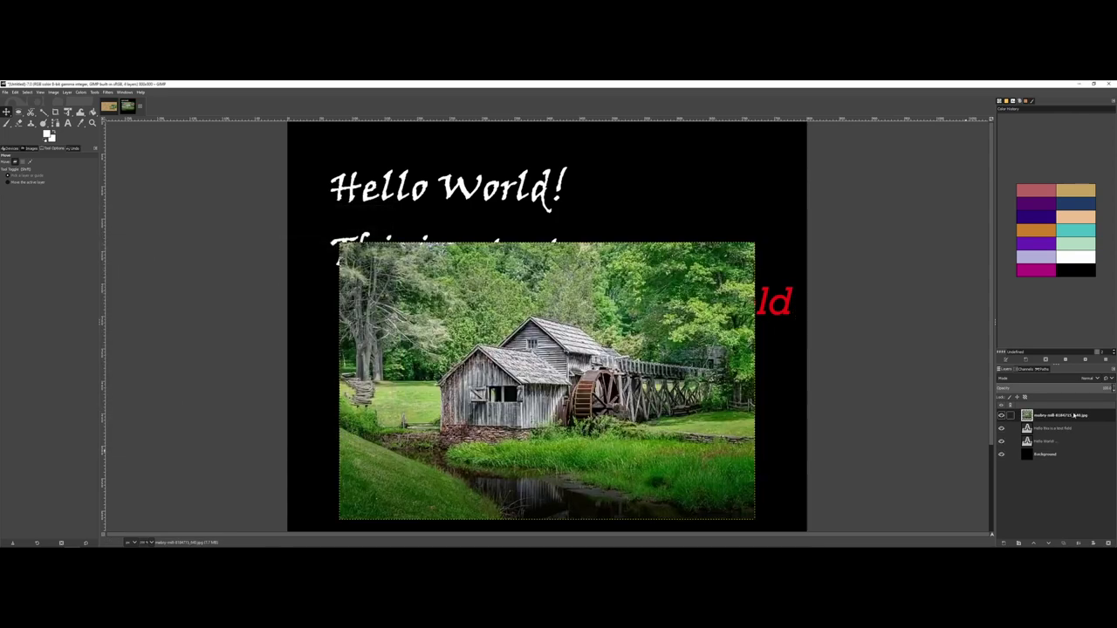
{"action": "left_click_drag", "start_coordinate": [1073, 417], "coordinate": [1068, 447]}
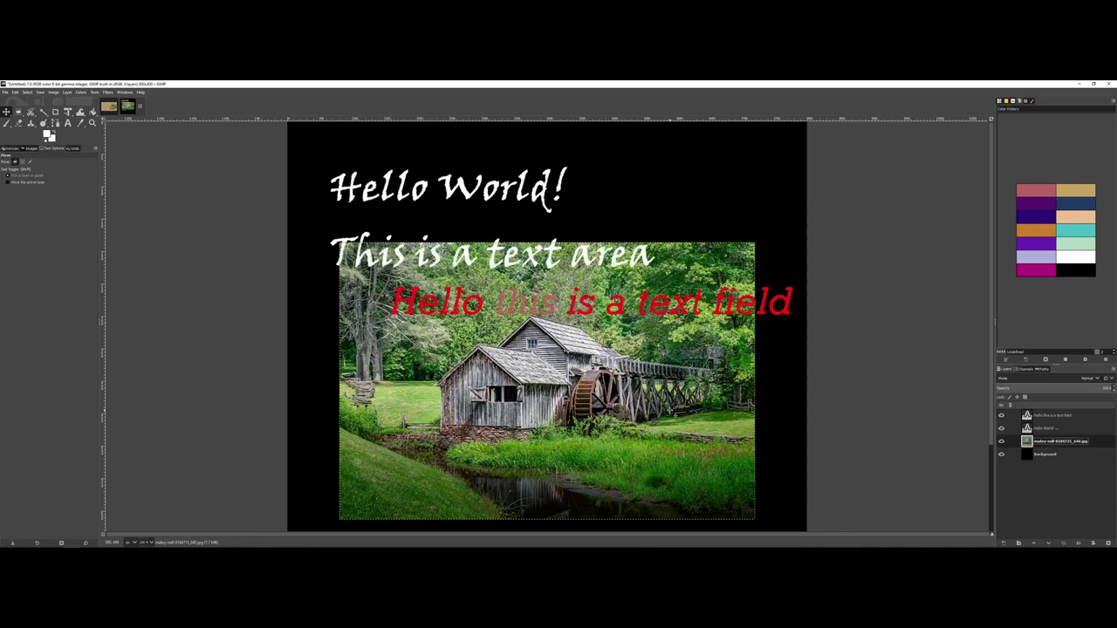
{"action": "left_click_drag", "start_coordinate": [434, 493], "coordinate": [411, 395]}
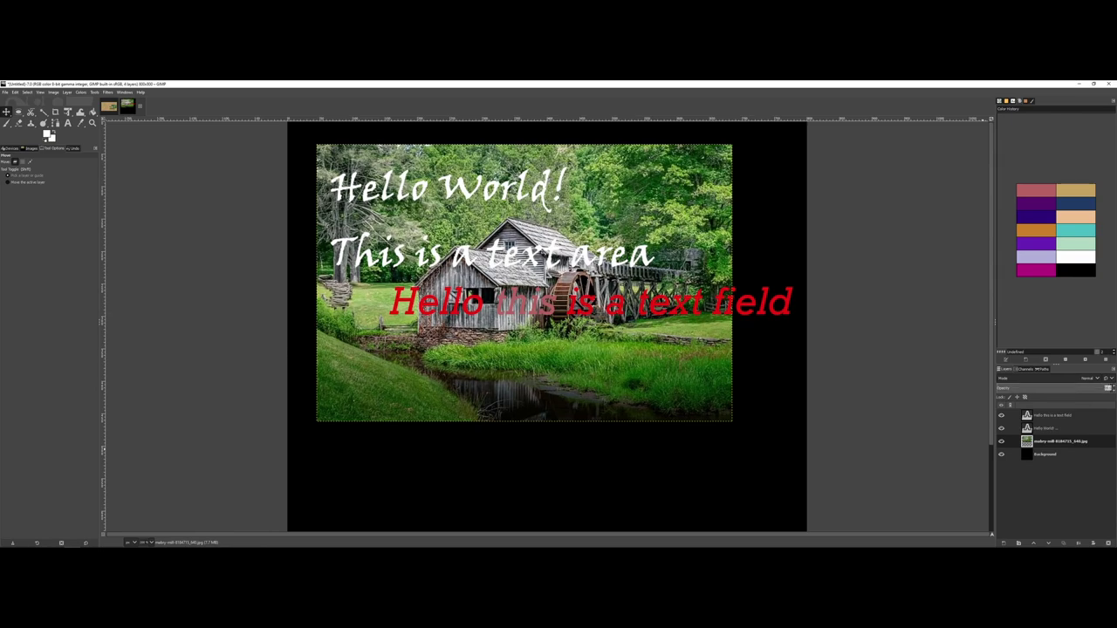
Lower the mill photo layer's opacity so it appears dark behind the text.
{"action": "left_click_drag", "start_coordinate": [1109, 387], "coordinate": [1053, 387]}
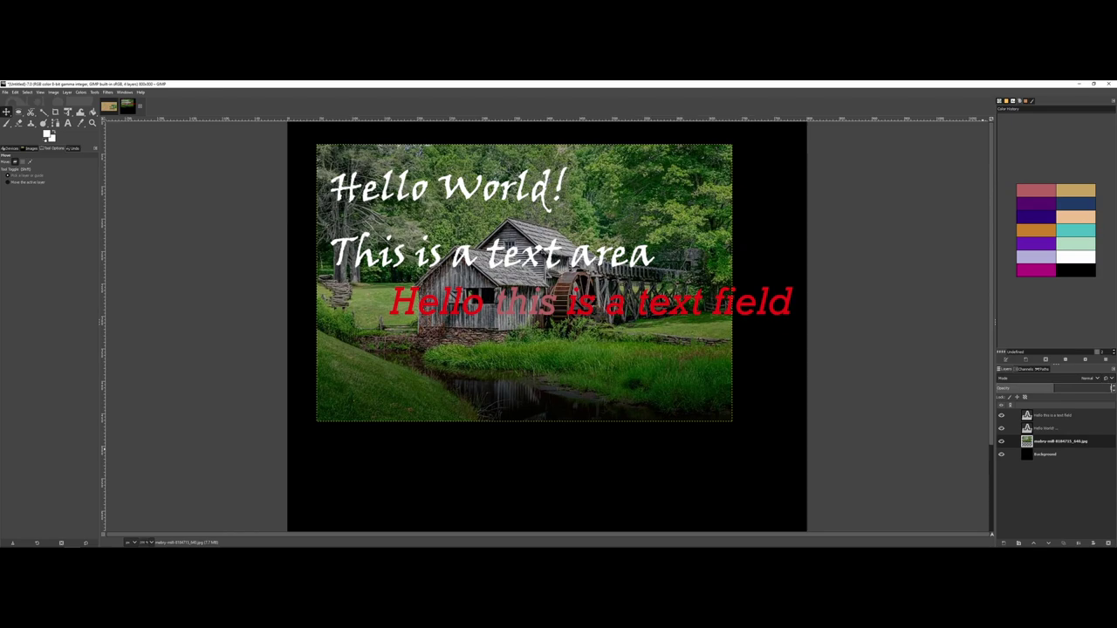
{"action": "left_click", "coordinate": [1109, 389]}
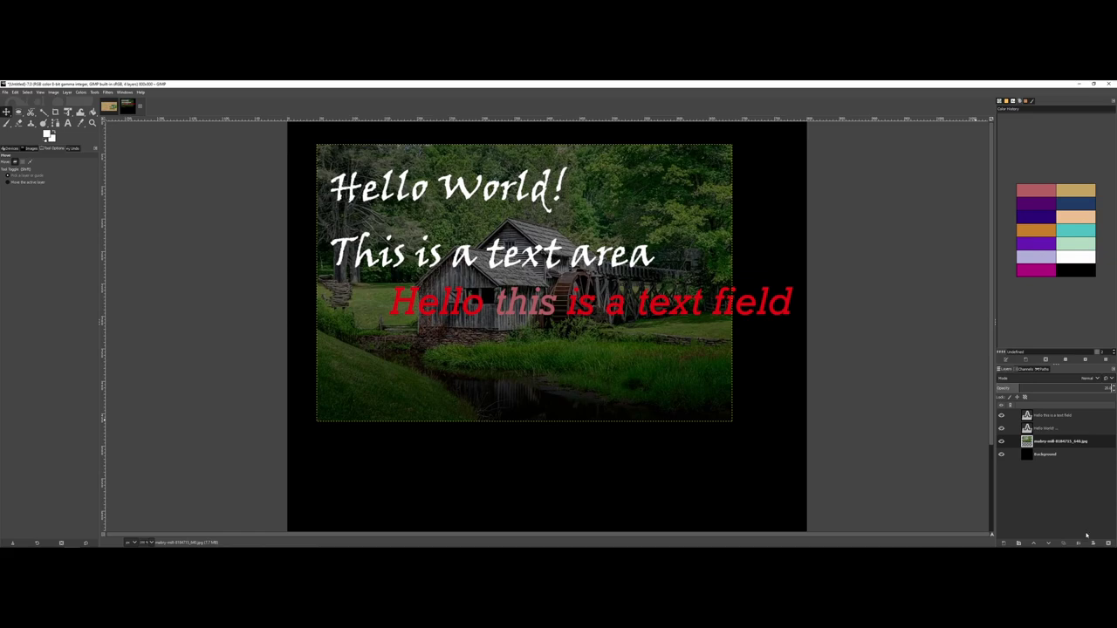
Add a new empty layer named 'outlines' above the mill photo.
{"action": "left_click", "coordinate": [1004, 542]}
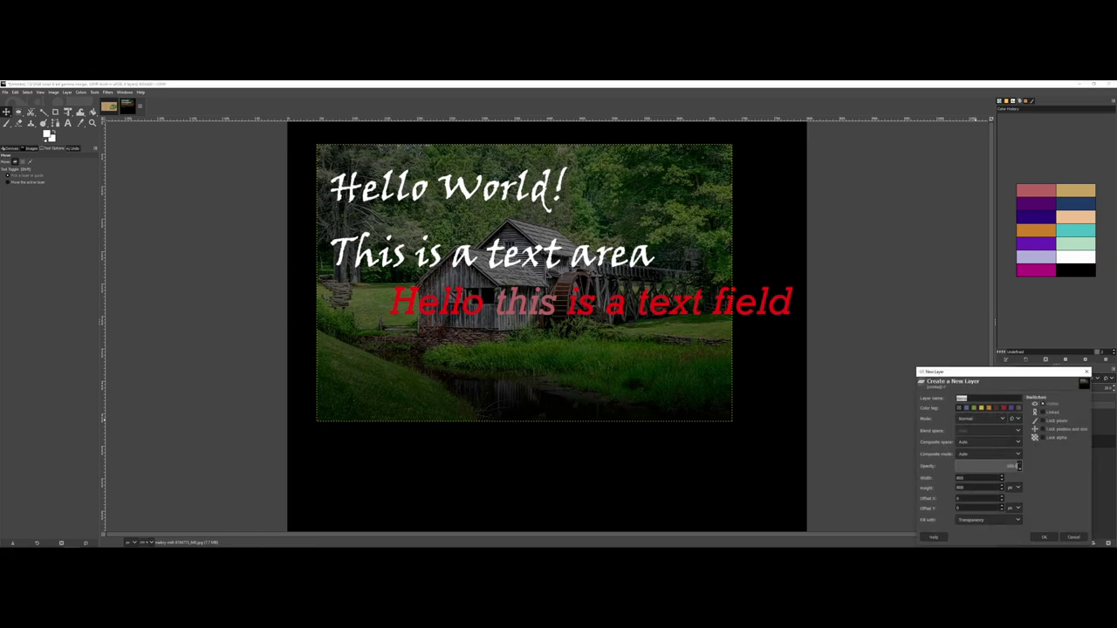
{"action": "type", "text": "outlines"}
{"action": "key", "text": "Return"}
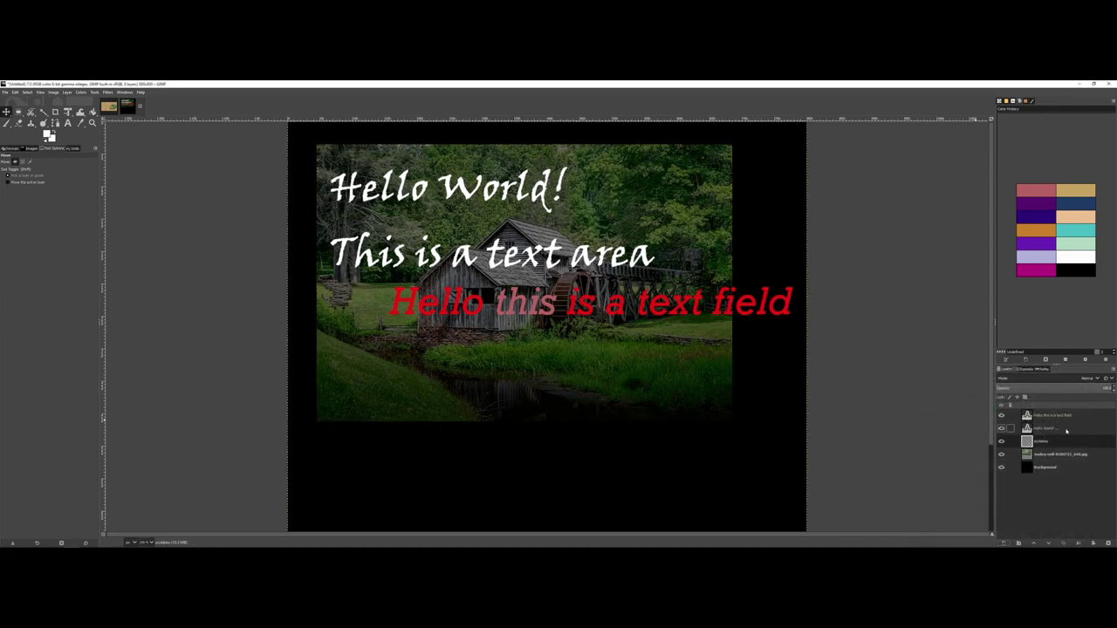
Set up the Paintbrush with the 2. Hardness 075 brush and a dark green foreground colour.
{"action": "left_click", "coordinate": [7, 124]}
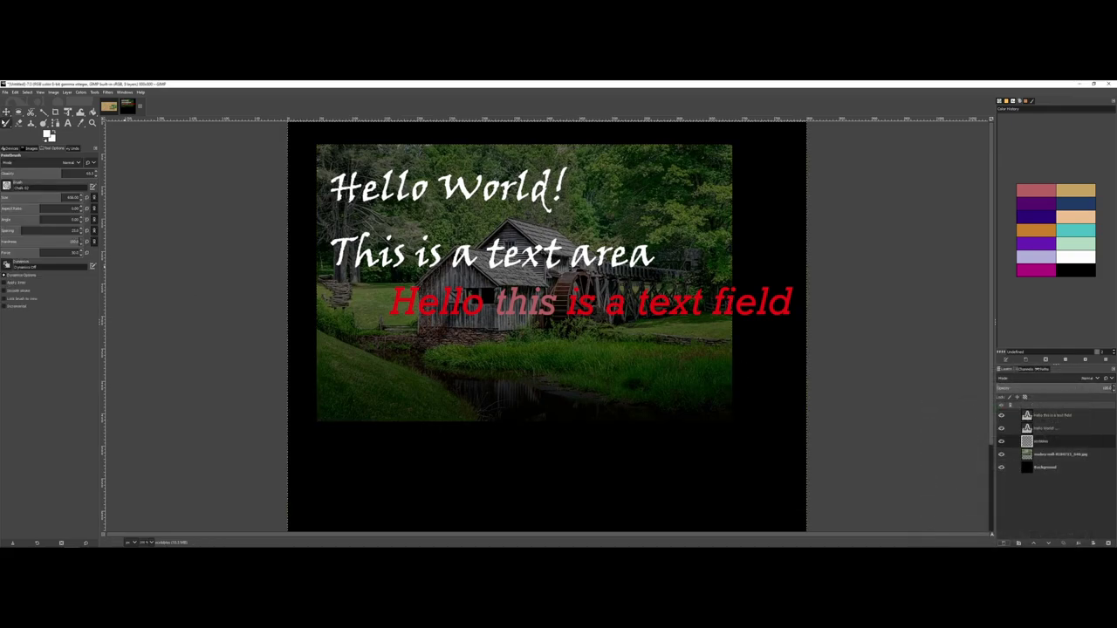
{"action": "left_click", "coordinate": [9, 186]}
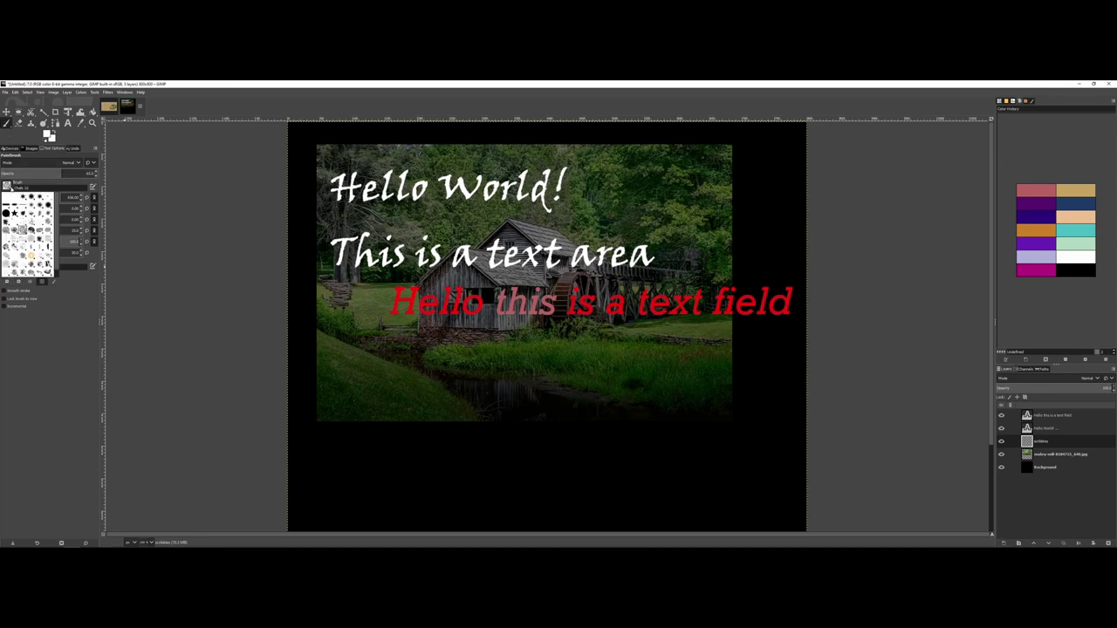
{"action": "left_click", "coordinate": [48, 206]}
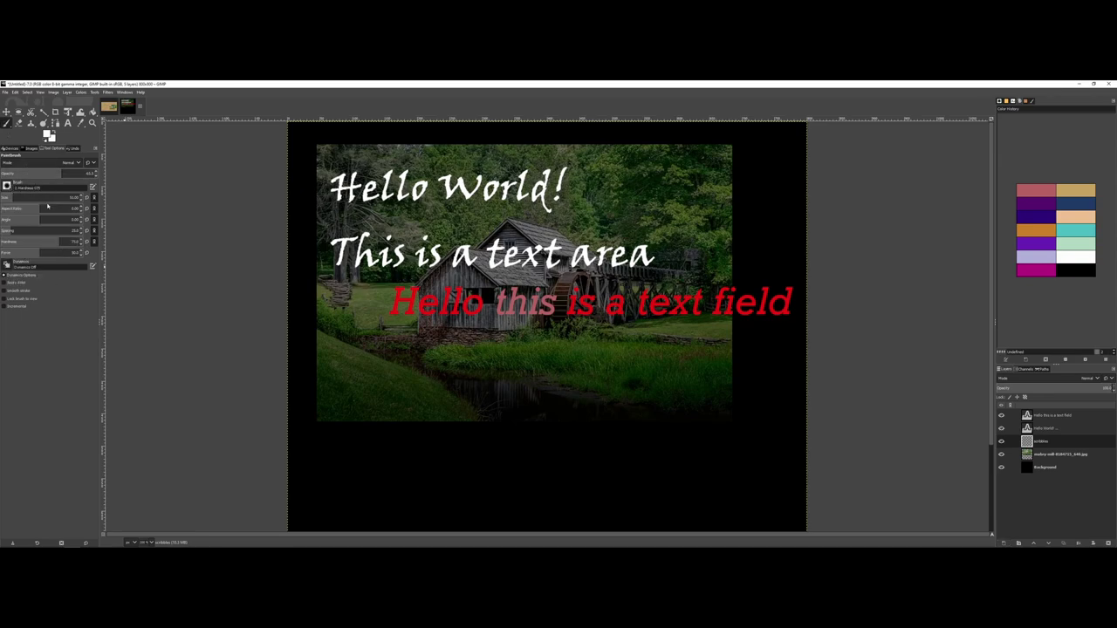
{"action": "left_click", "coordinate": [48, 136]}
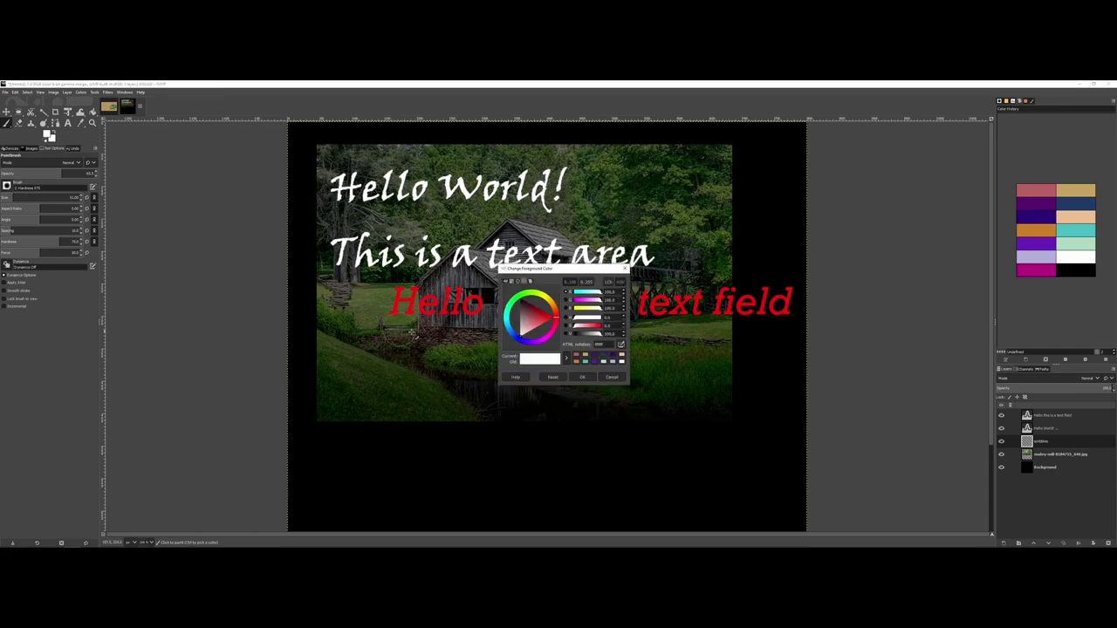
{"action": "left_click_drag", "start_coordinate": [534, 291], "coordinate": [519, 331]}
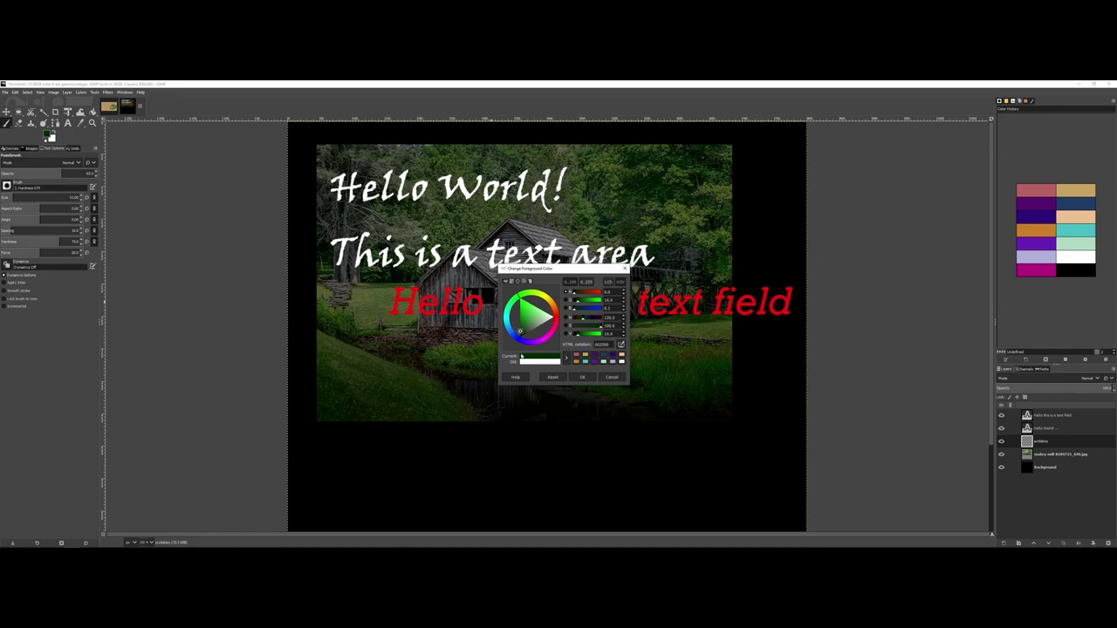
{"action": "left_click", "coordinate": [583, 377]}
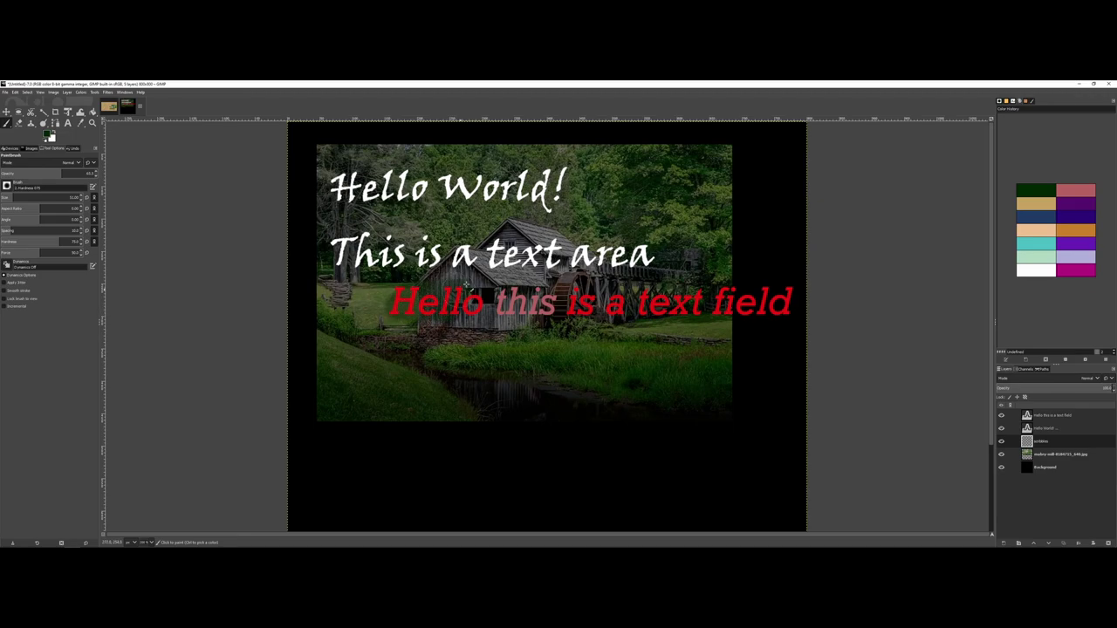
Paint dark green strokes across 'Hello this' and just left of 'Hello'.
{"action": "mouse_move", "coordinate": [468, 297]}
{"action": "left_mouse_down"}
{"action": "mouse_move", "coordinate": [644, 302]}
{"action": "mouse_move", "coordinate": [680, 319]}
{"action": "left_mouse_up"}
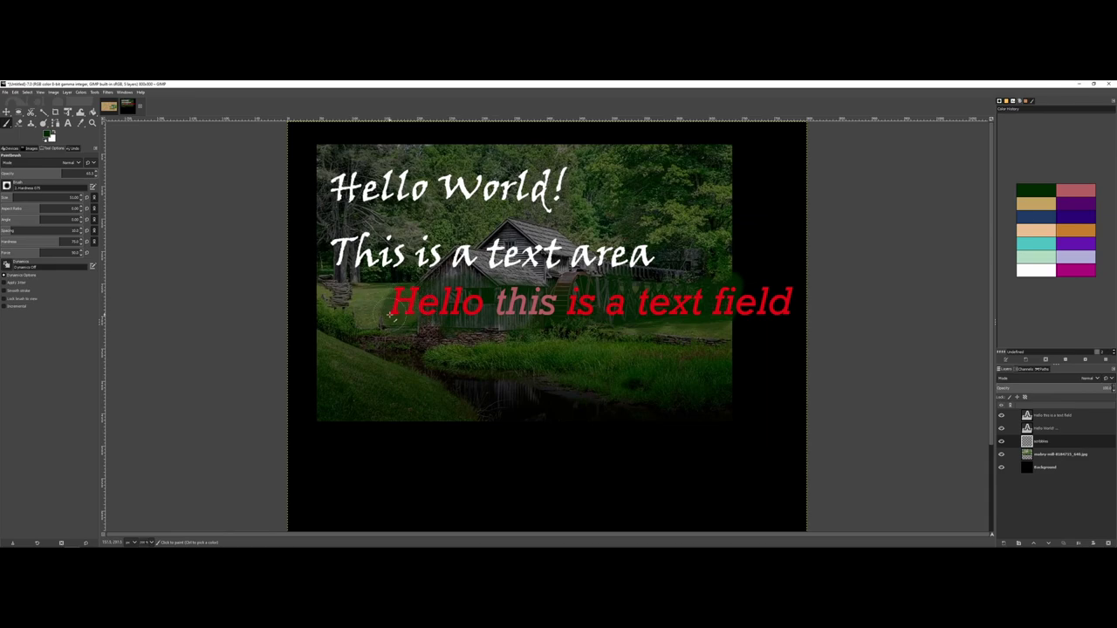
{"action": "left_click_drag", "start_coordinate": [391, 315], "coordinate": [380, 308]}
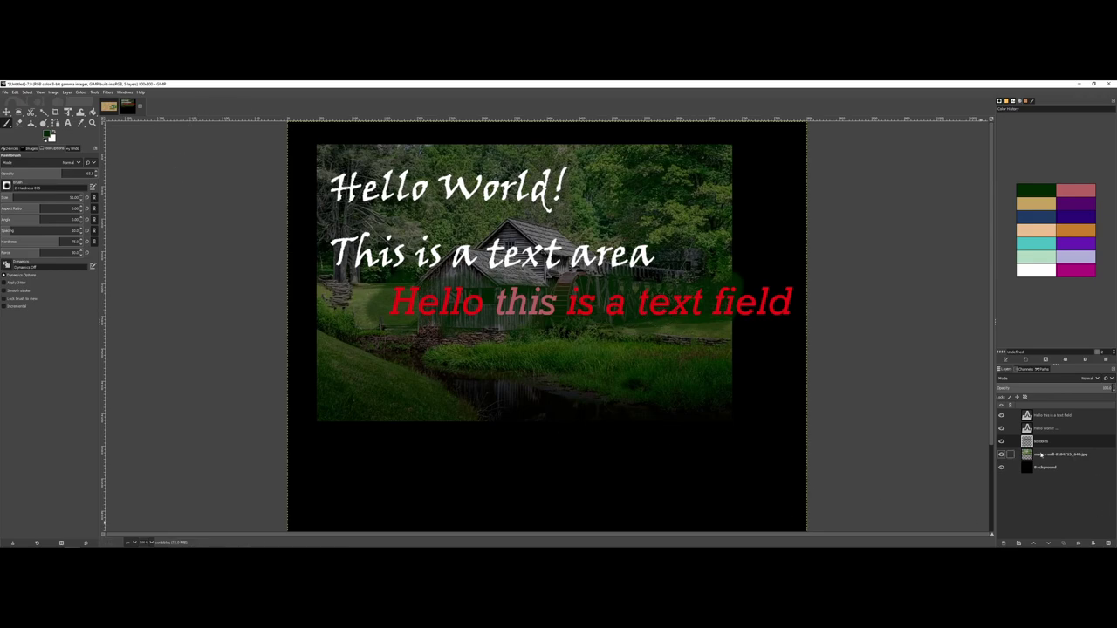
Hide the painted strokes layer and add a new empty layer named 'box'.
{"action": "left_click", "coordinate": [1002, 441]}
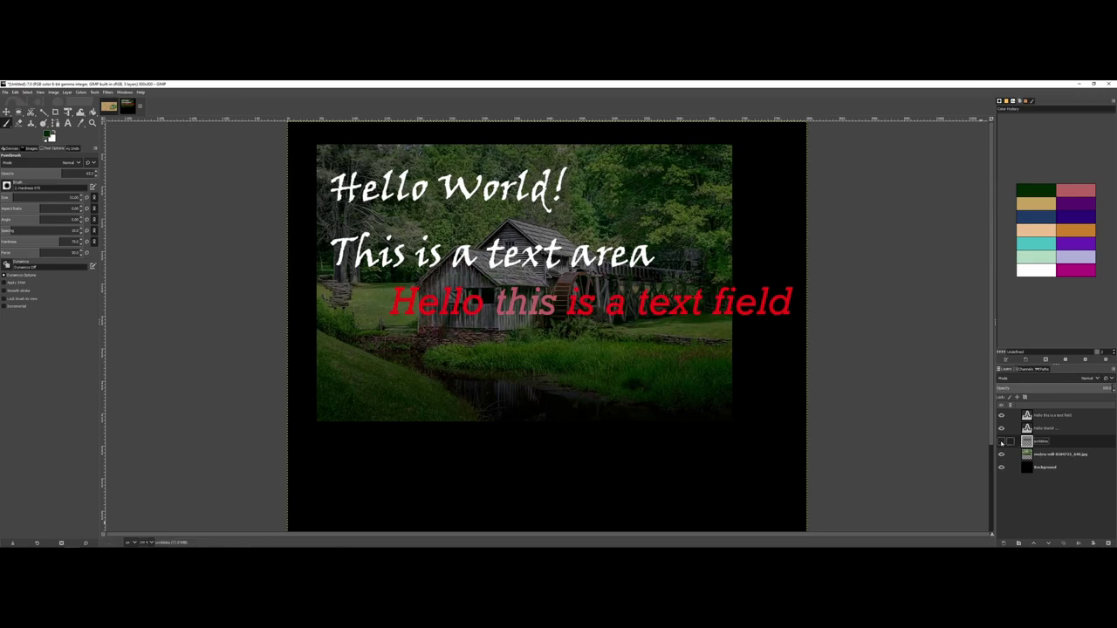
{"action": "left_click", "coordinate": [1007, 545]}
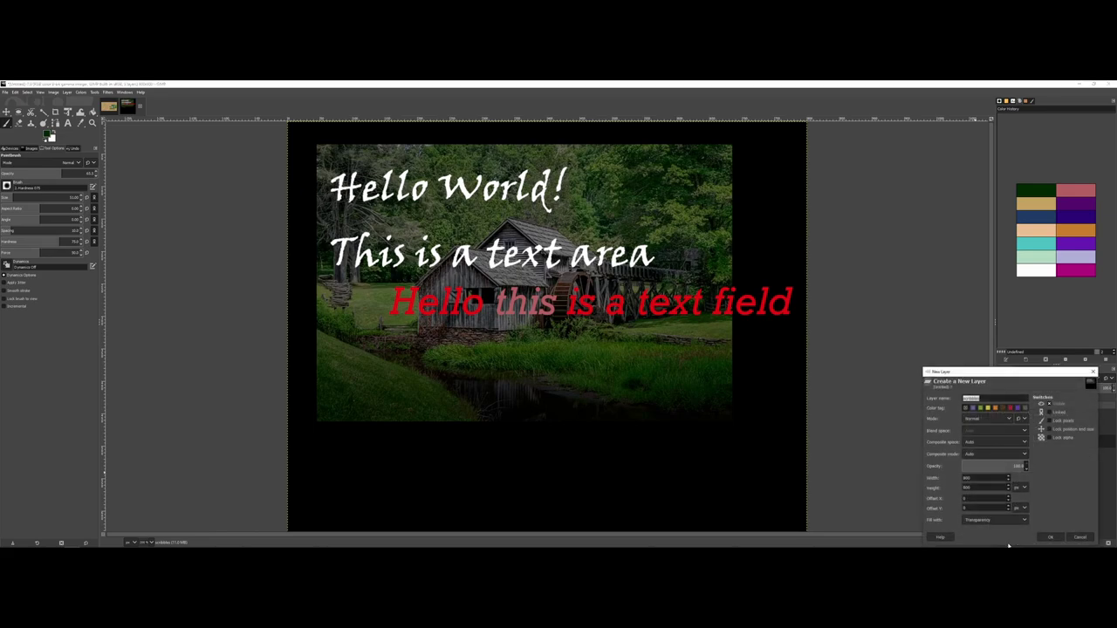
{"action": "type", "text": "box"}
{"action": "key", "text": "Return"}
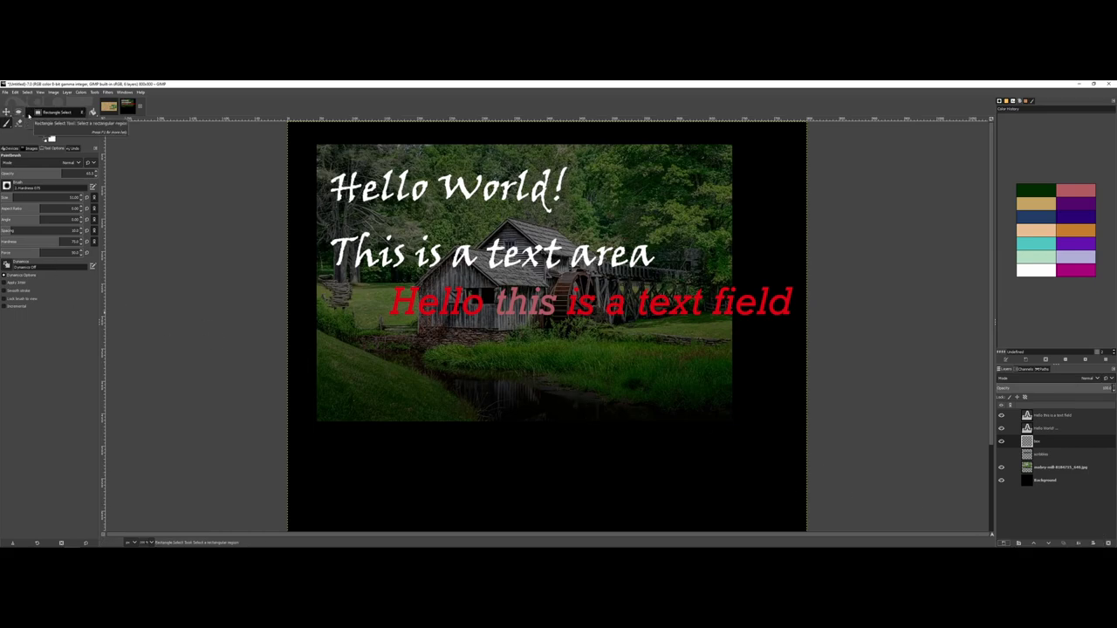
Draw a rectangular selection around the red text field line.
{"action": "left_click", "coordinate": [18, 111]}
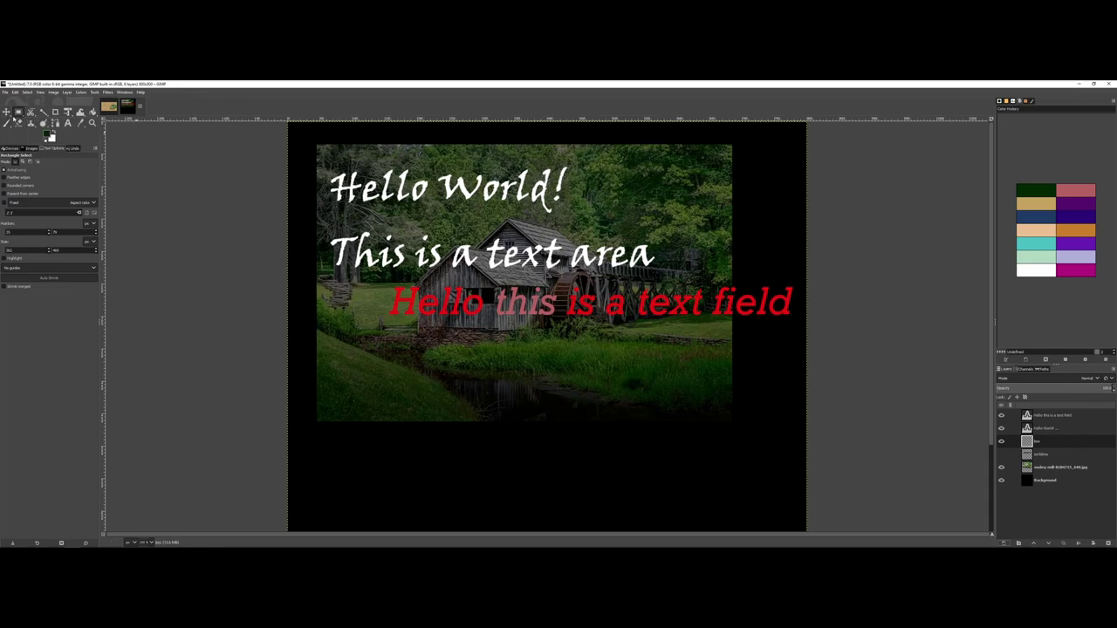
{"action": "mouse_move", "coordinate": [18, 115]}
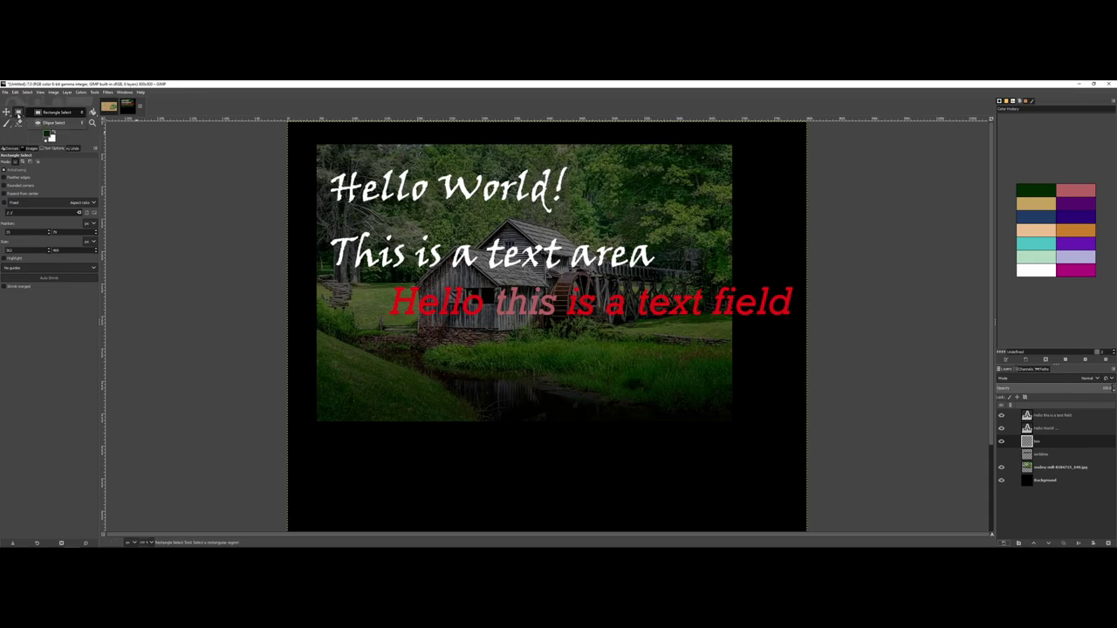
{"action": "left_click", "coordinate": [37, 115]}
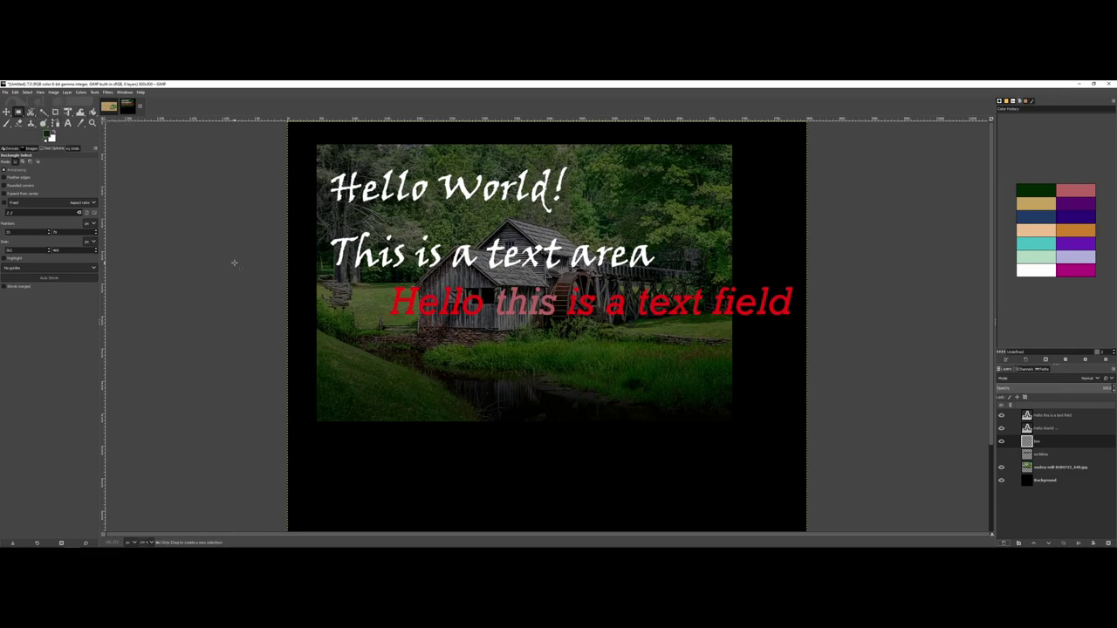
{"action": "left_click_drag", "start_coordinate": [386, 283], "coordinate": [796, 320]}
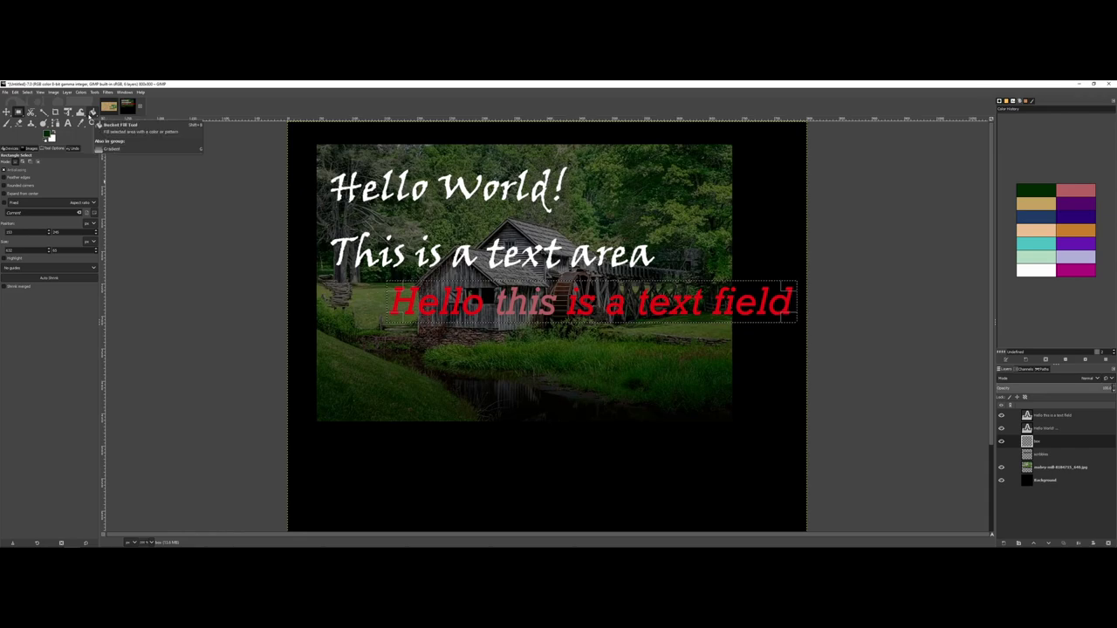
Bucket-fill the rectangular selection around the red text with dark green.
{"action": "left_click_drag", "start_coordinate": [93, 113], "coordinate": [110, 112]}
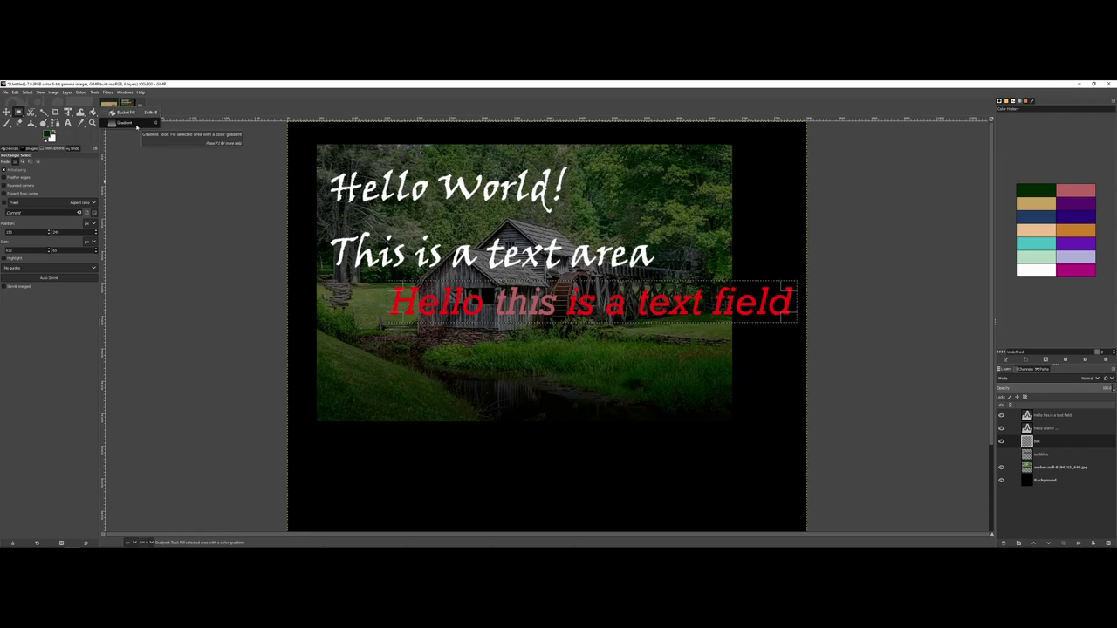
{"action": "left_click", "coordinate": [122, 113]}
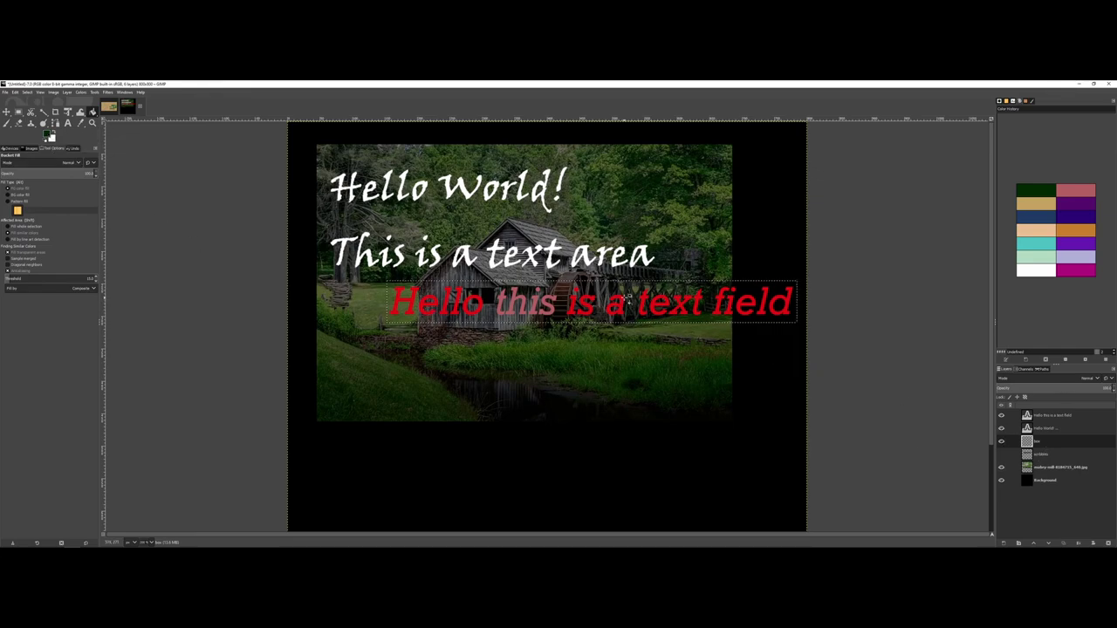
{"action": "left_click", "coordinate": [627, 296]}
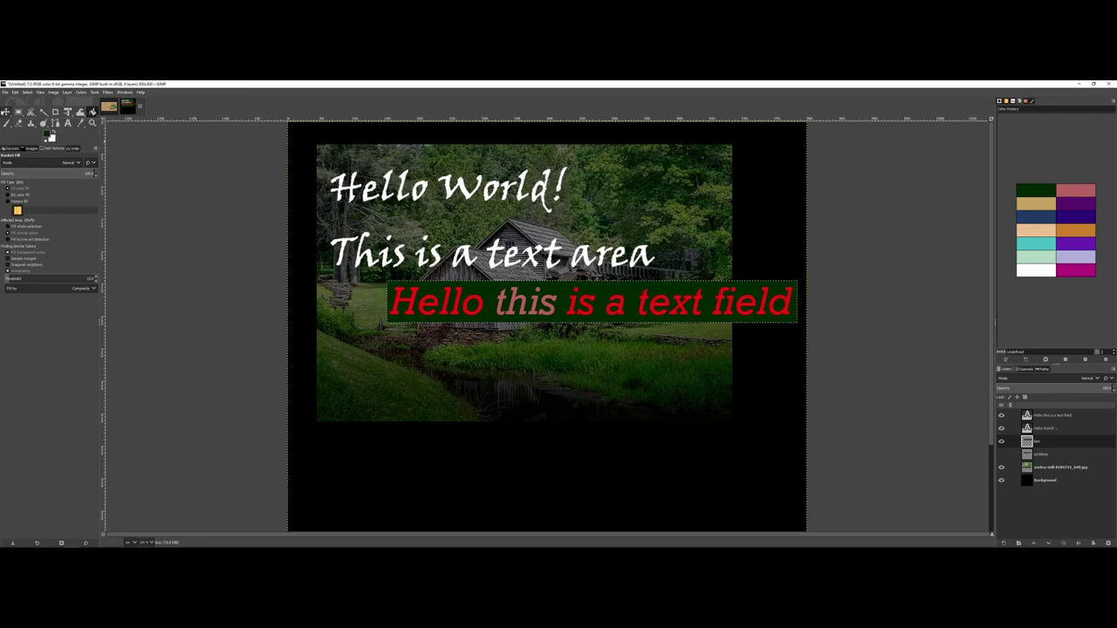
{"action": "left_click", "coordinate": [5, 112]}
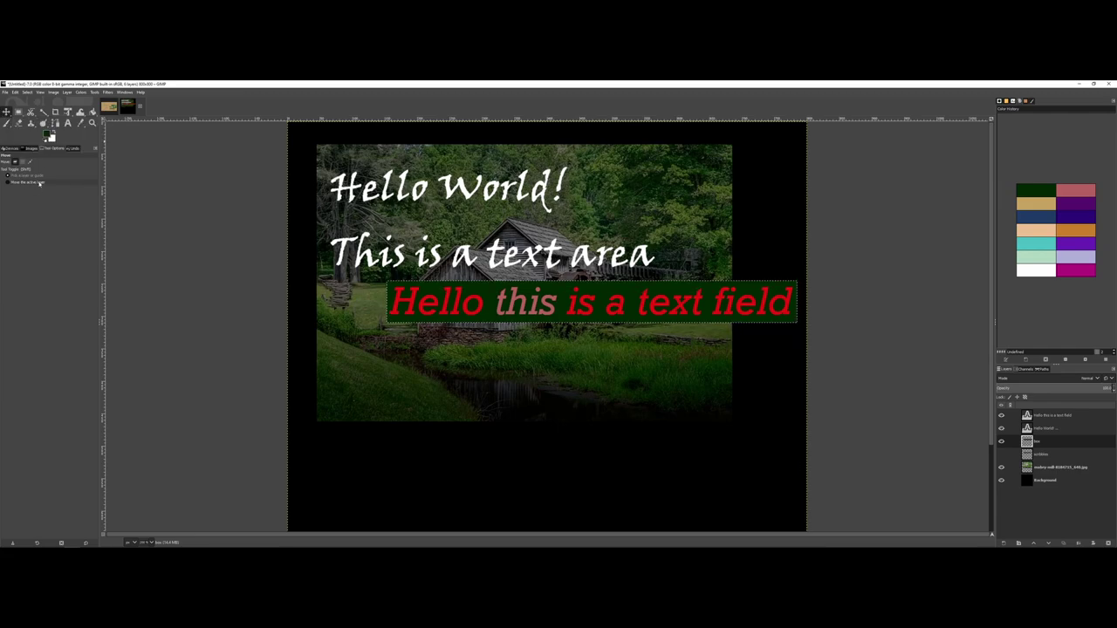
Clear the rectangle selection with Select > None.
{"action": "left_click", "coordinate": [27, 92]}
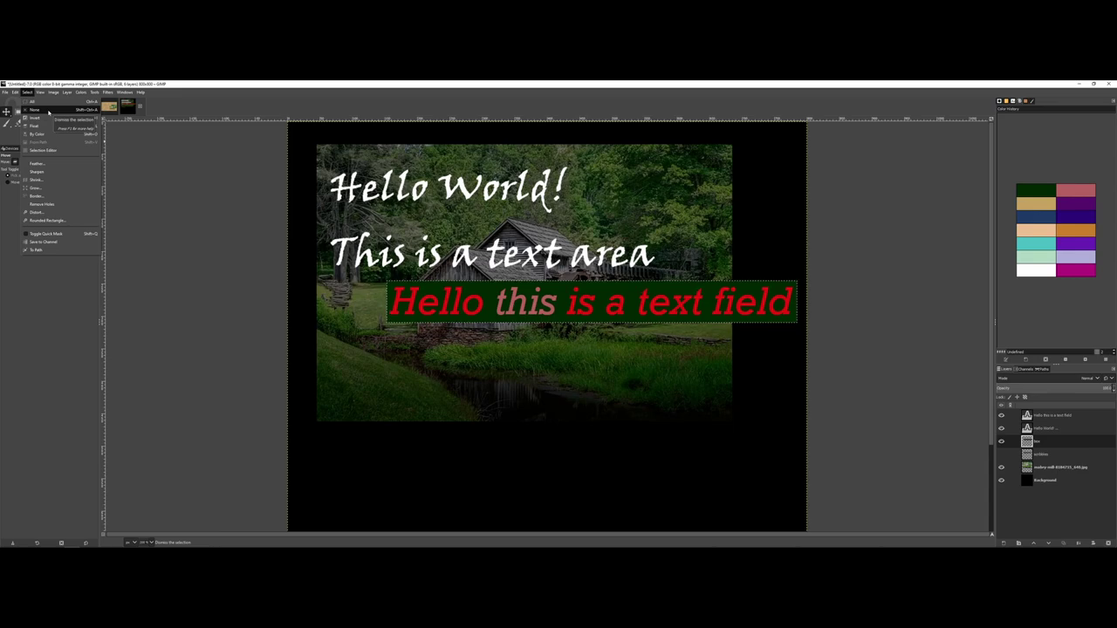
{"action": "left_click", "coordinate": [49, 111]}
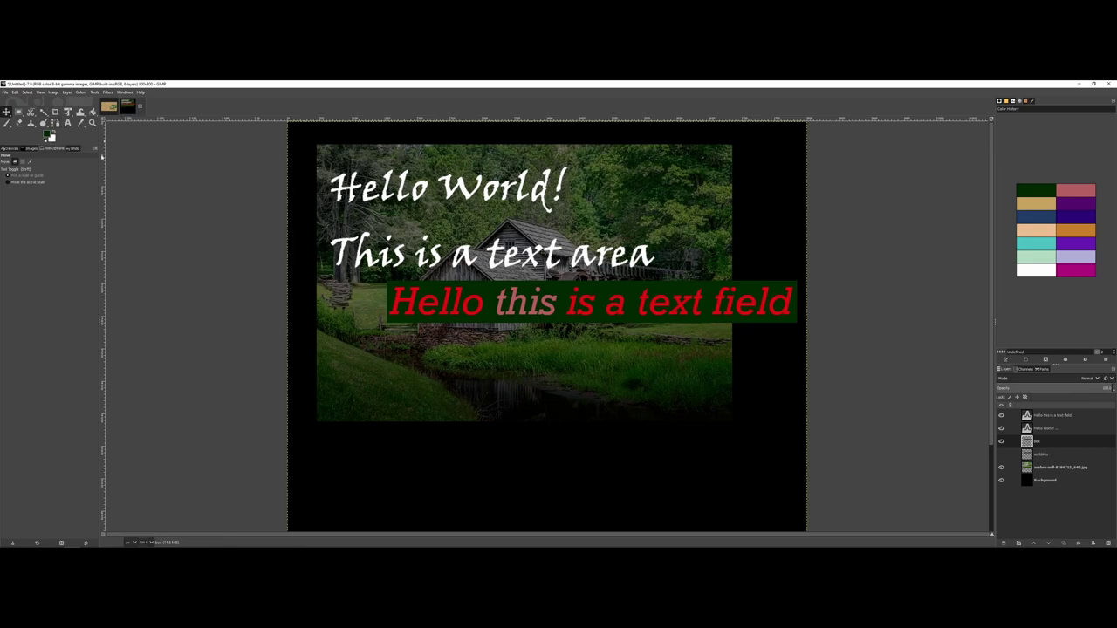